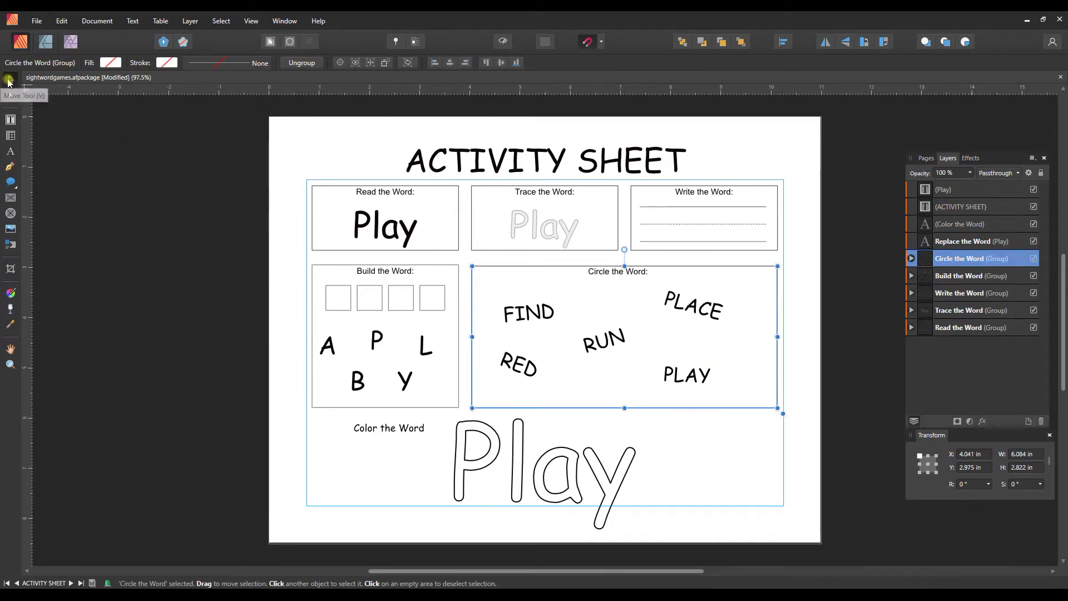
# Step: Ungroup the Circle the Word group on the activity sheet into its word group, heading and rectangle
pyautogui.click(926, 159)
pyautogui.click(926, 159)
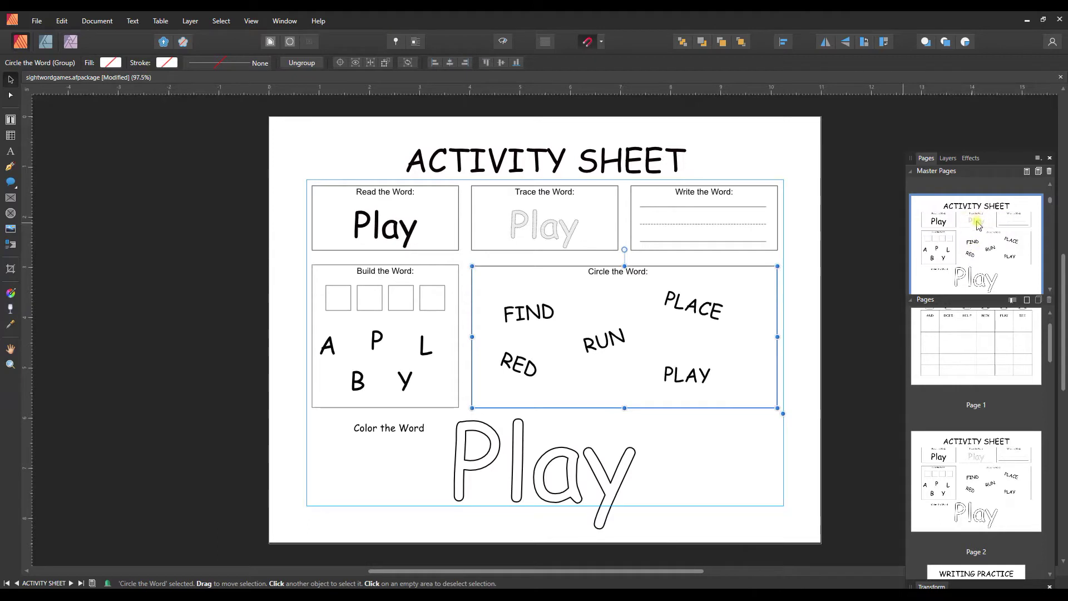
pyautogui.click(948, 159)
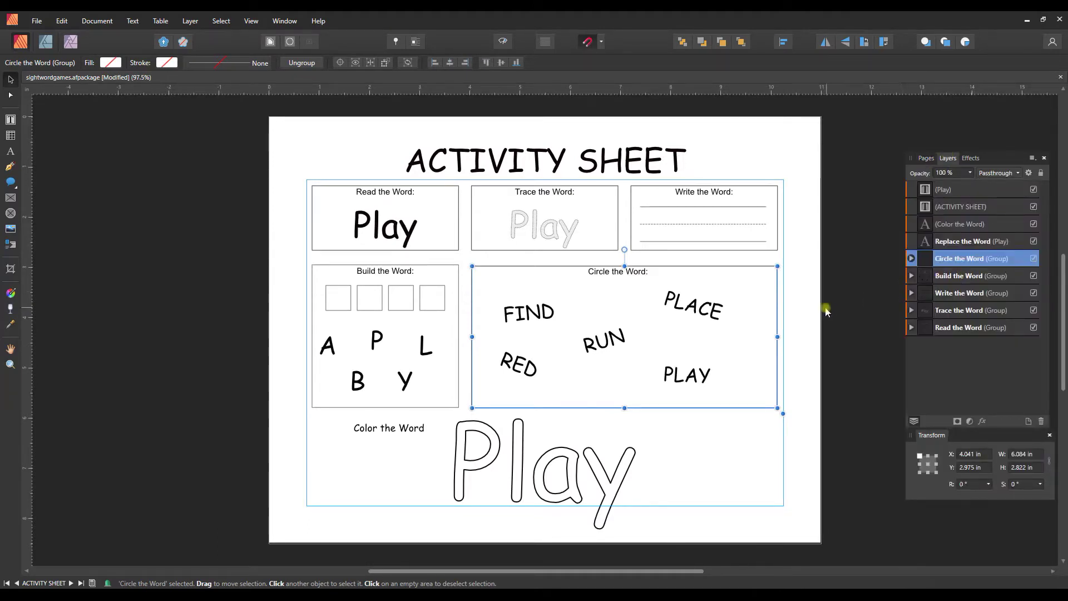
pyautogui.click(973, 259)
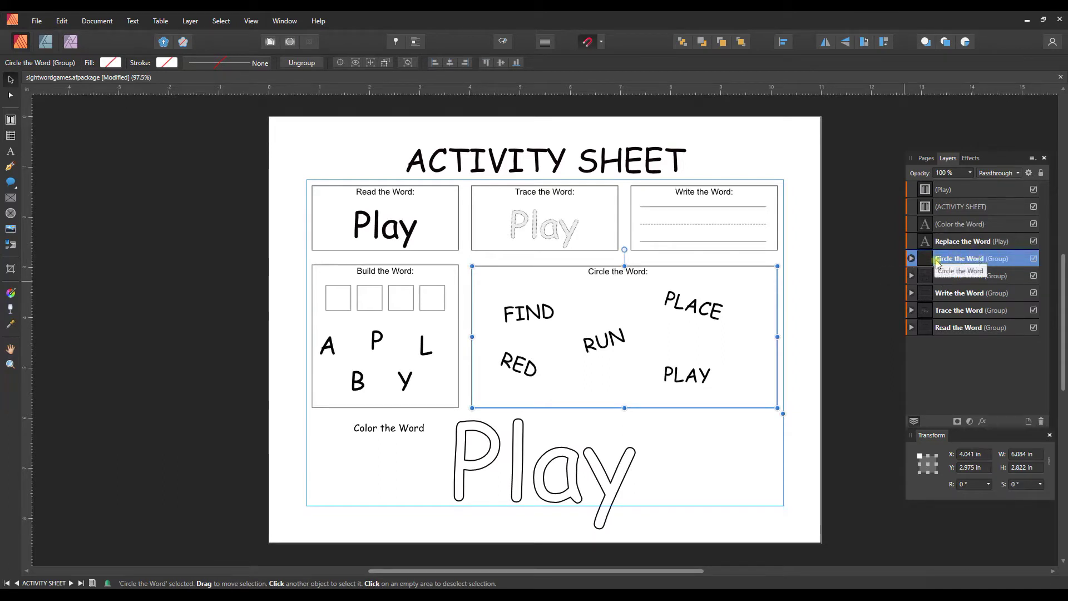
pyautogui.click(911, 259)
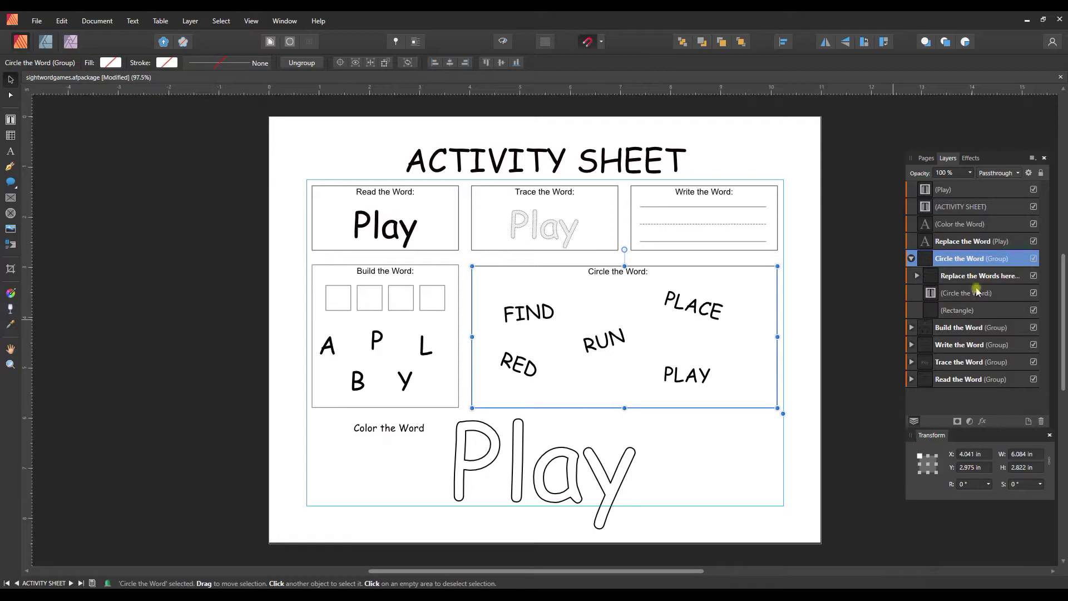
pyautogui.click(956, 259)
pyautogui.click(62, 22)
pyautogui.click(62, 22)
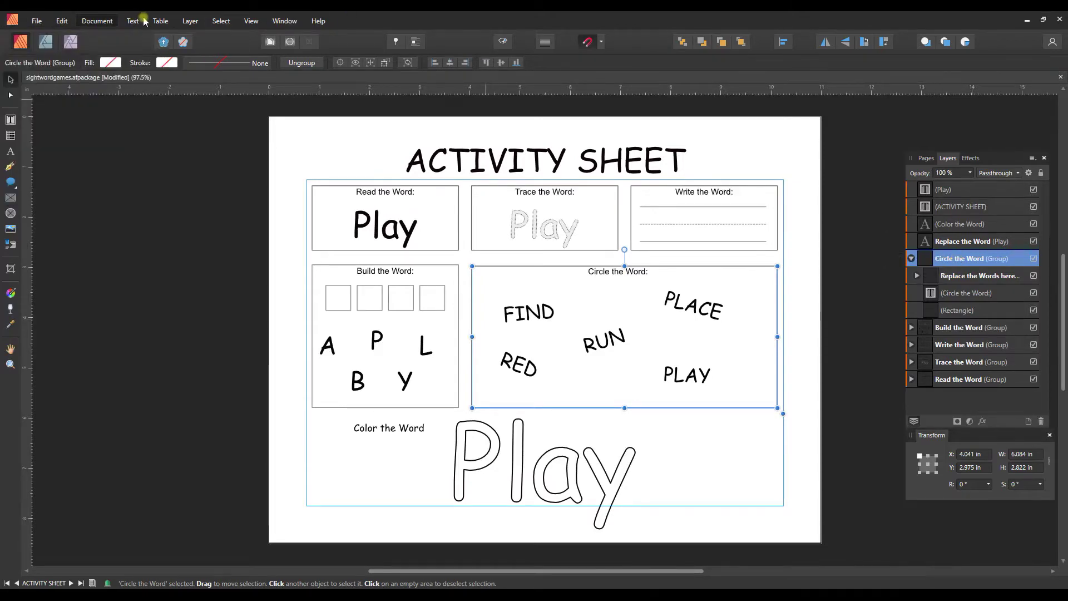
pyautogui.click(189, 21)
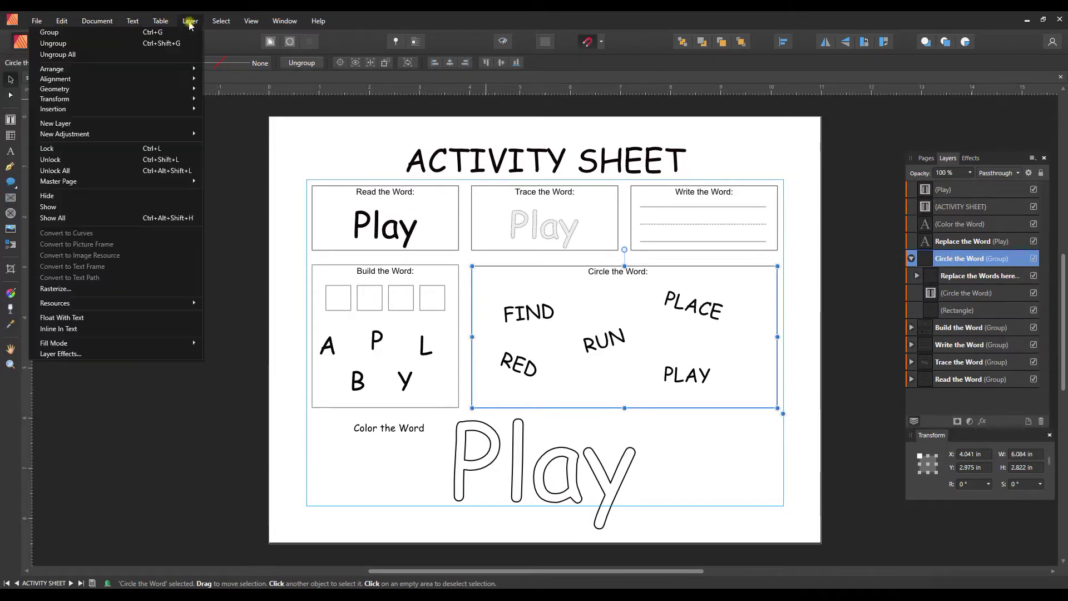
pyautogui.click(156, 45)
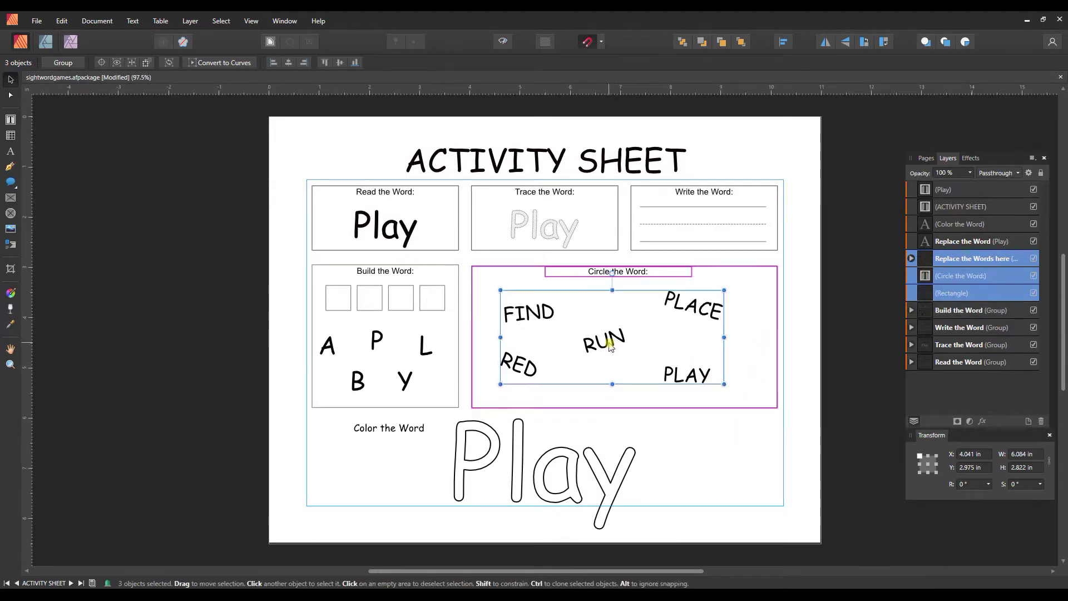
# Step: Shift the circle-words group toward the sheet's right margin and narrow its surrounding rectangle from the left edge to about 4.46 in wide
pyautogui.moveTo(610, 346); pyautogui.dragTo(656, 346)
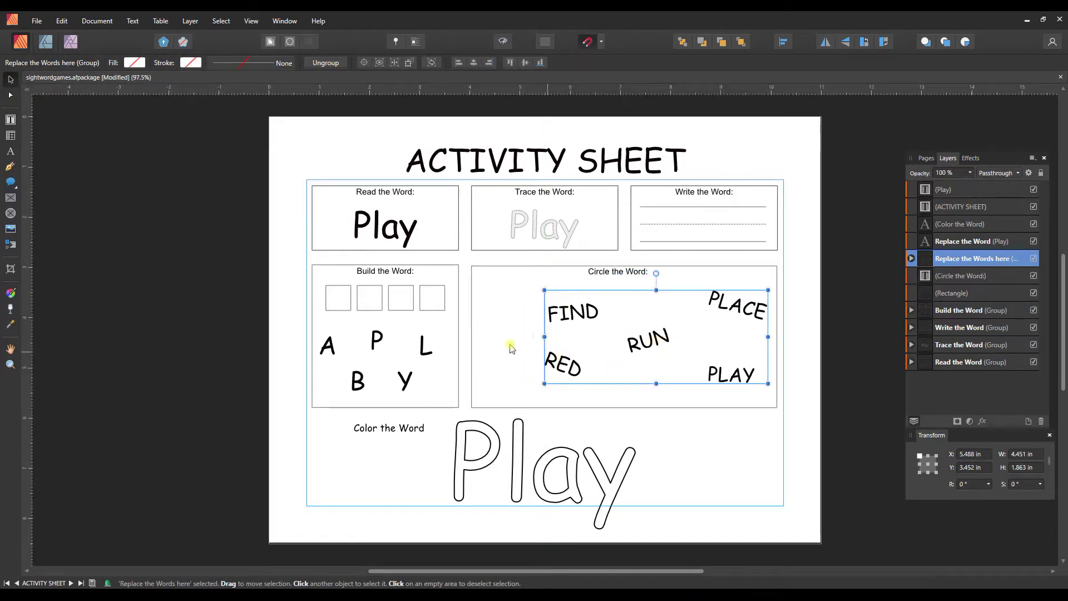
pyautogui.click(472, 343)
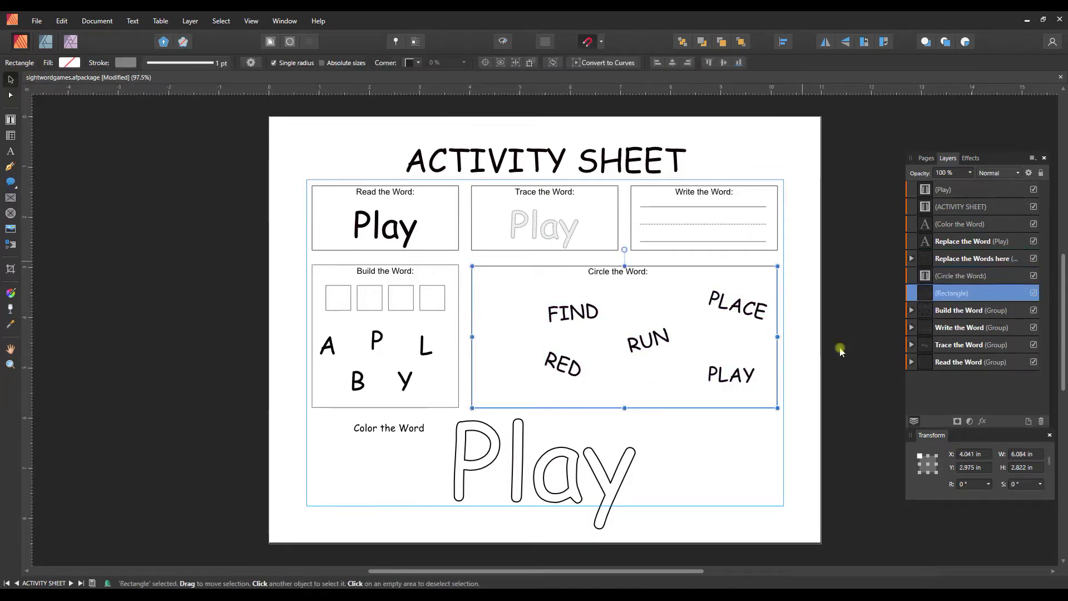
pyautogui.click(588, 44)
pyautogui.click(490, 321)
pyautogui.moveTo(474, 336); pyautogui.dragTo(555, 331)
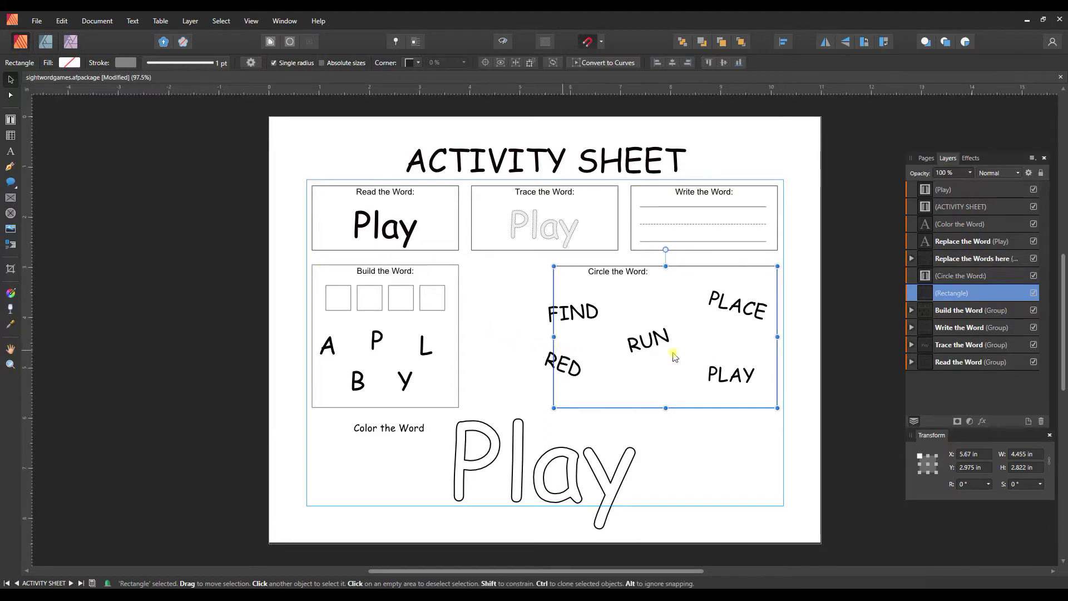
# Step: Move the Replace the Words here group to about X 5.68 in so it fits inside the narrowed rectangle
pyautogui.click(643, 349)
pyautogui.click(649, 349)
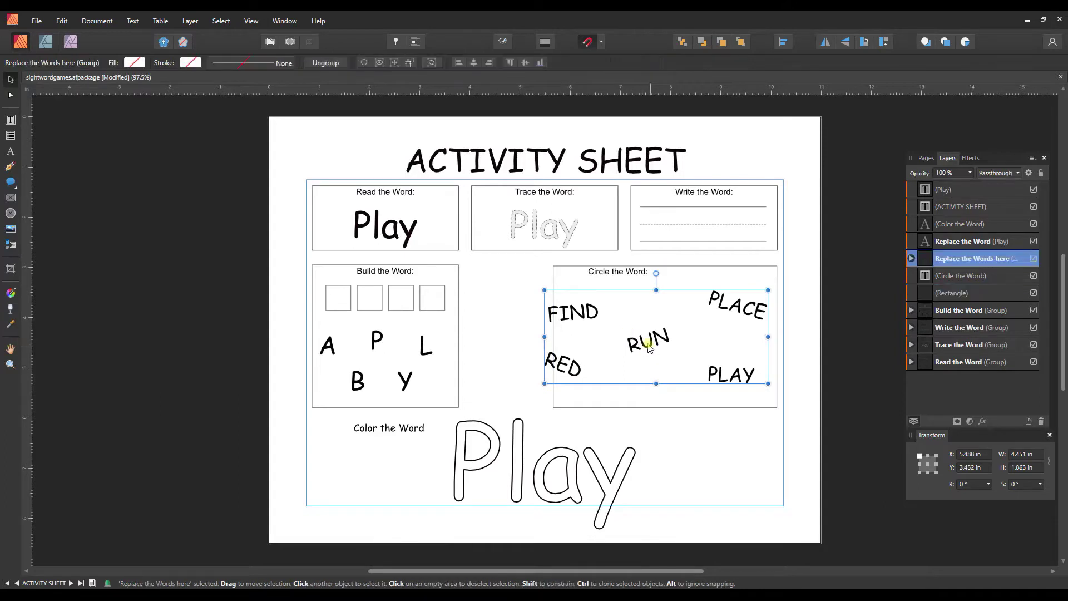
pyautogui.moveTo(659, 340); pyautogui.dragTo(661, 342)
pyautogui.click(739, 476)
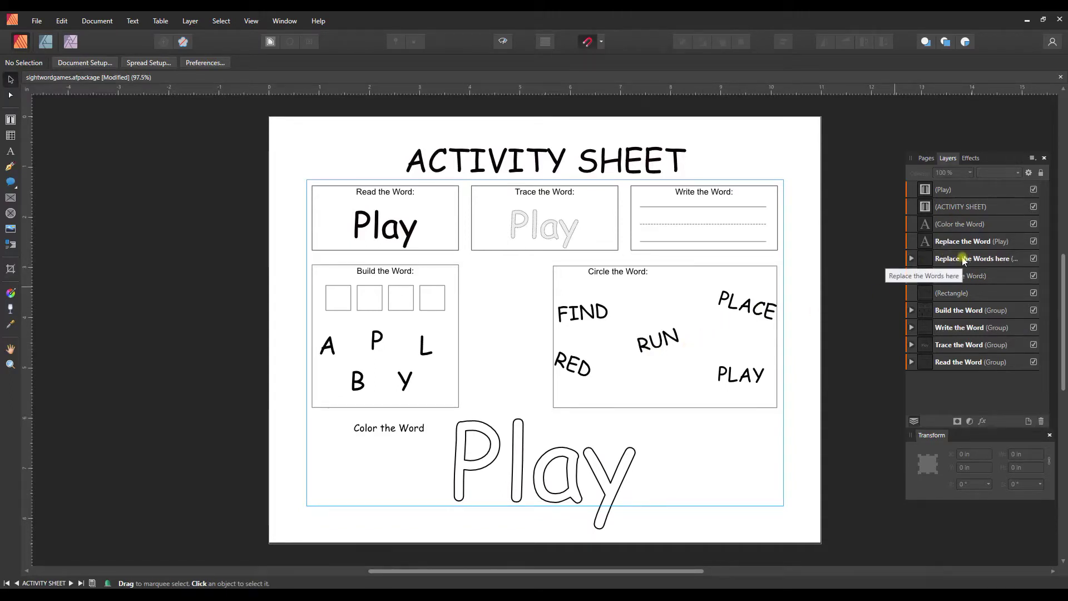
# Step: Reposition RED, FIND, RUN, PLACE and PLAY individually within the Replace the Words here group, spacing them inside the narrowed rectangle
pyautogui.click(938, 259)
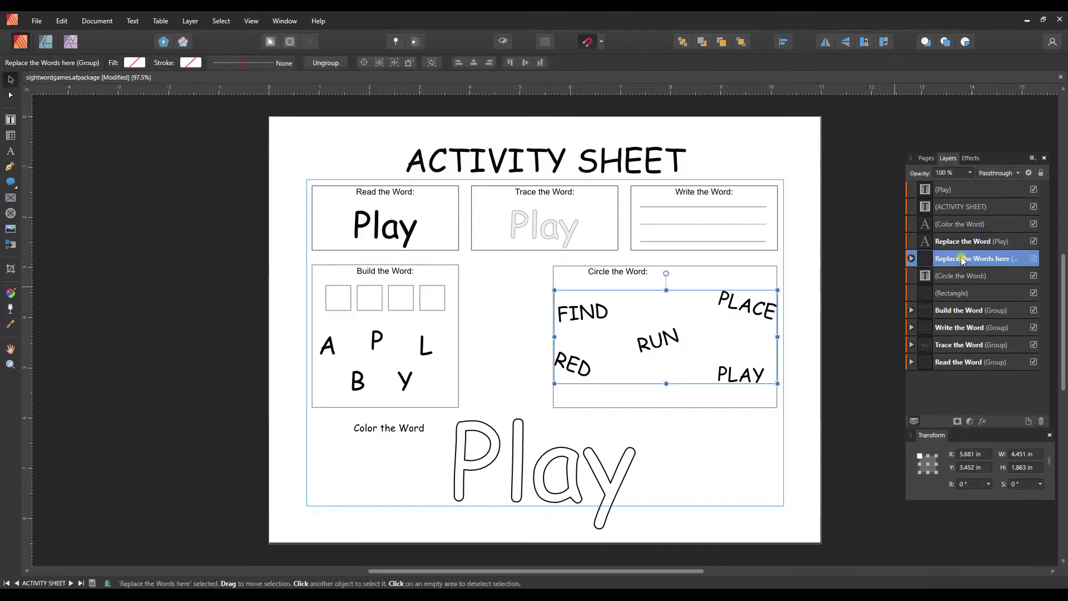
pyautogui.click(911, 259)
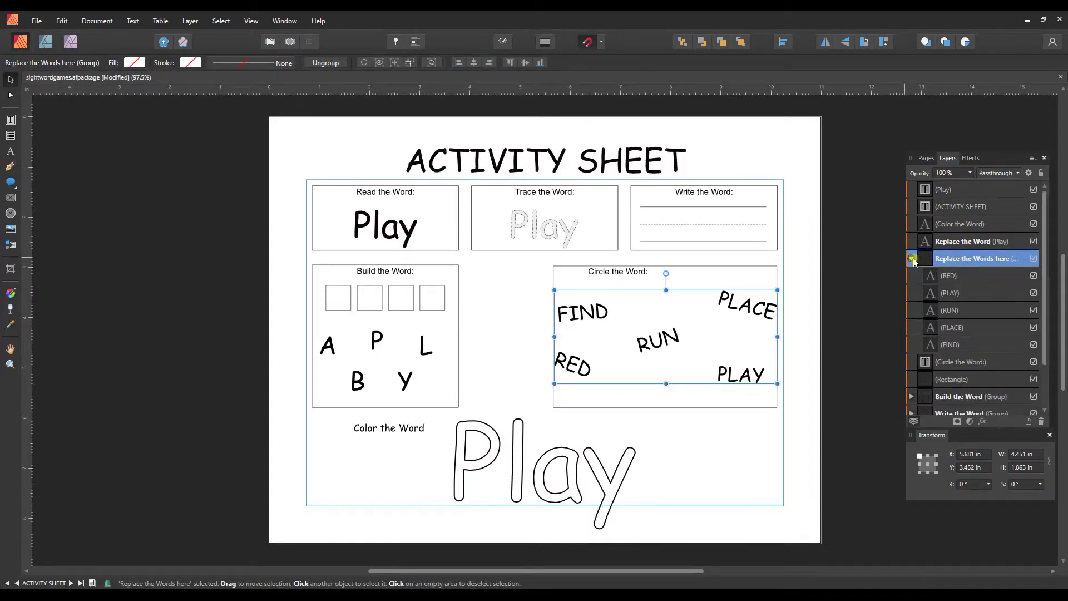
pyautogui.click(950, 277)
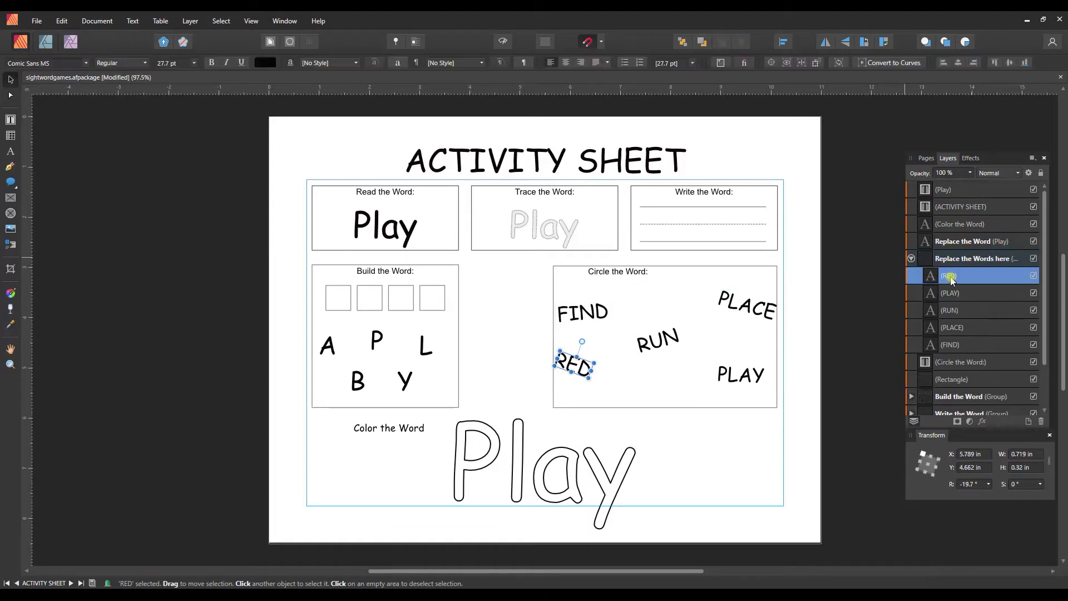
pyautogui.moveTo(583, 369); pyautogui.dragTo(601, 375)
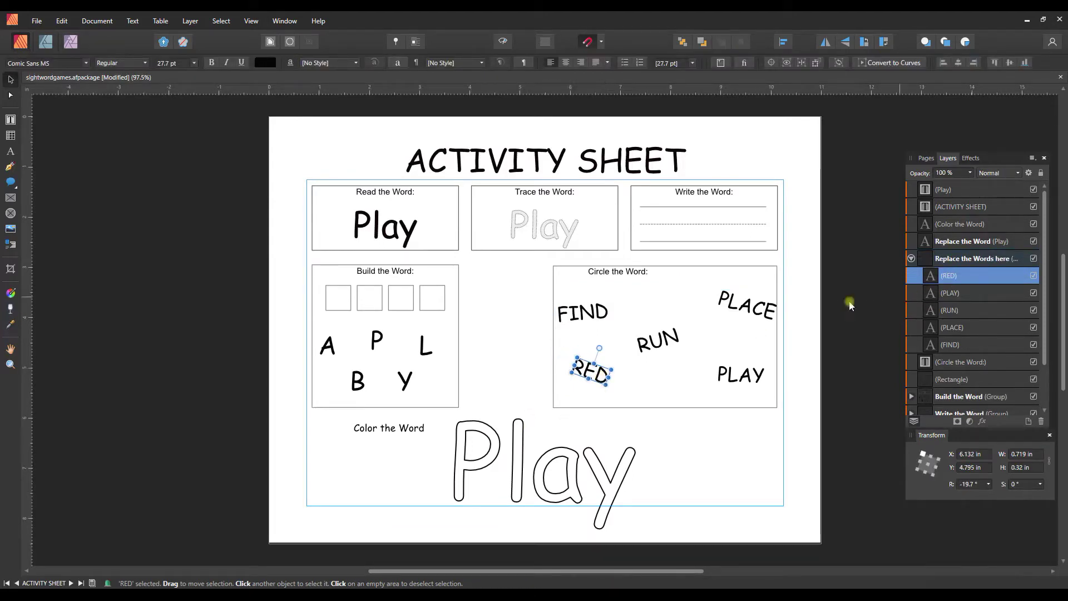
pyautogui.click(577, 314)
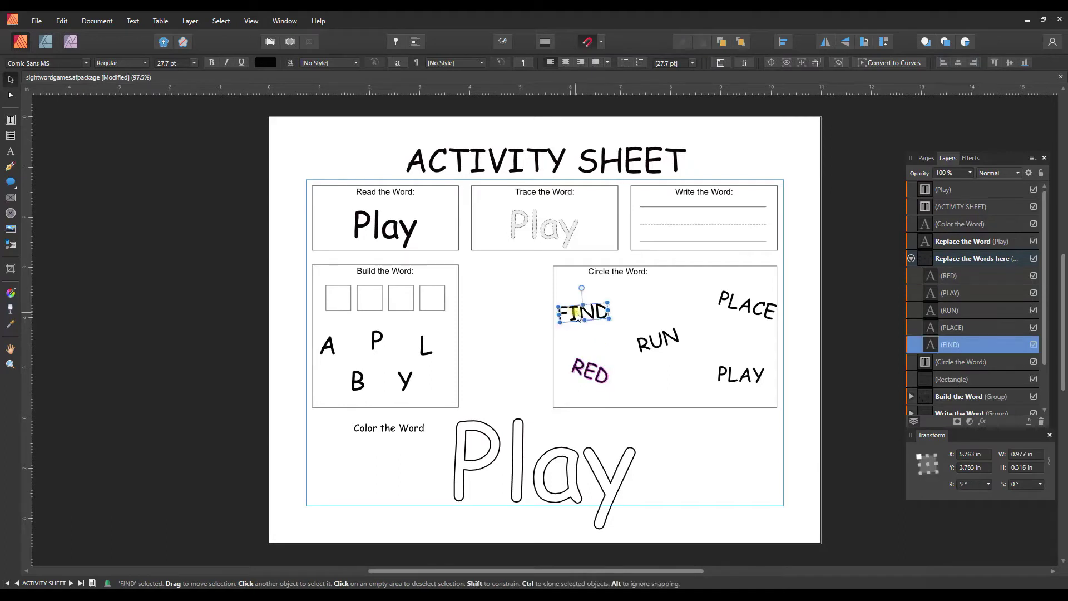
pyautogui.moveTo(576, 314); pyautogui.dragTo(590, 312)
pyautogui.moveTo(662, 345); pyautogui.dragTo(650, 358)
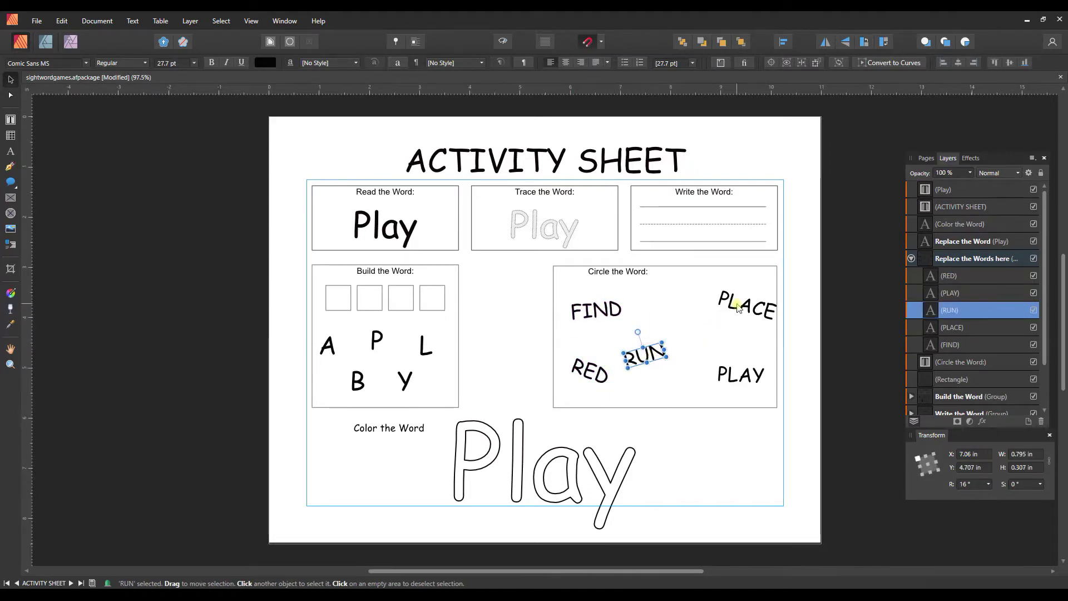
pyautogui.moveTo(737, 307); pyautogui.dragTo(727, 299)
pyautogui.click(733, 377)
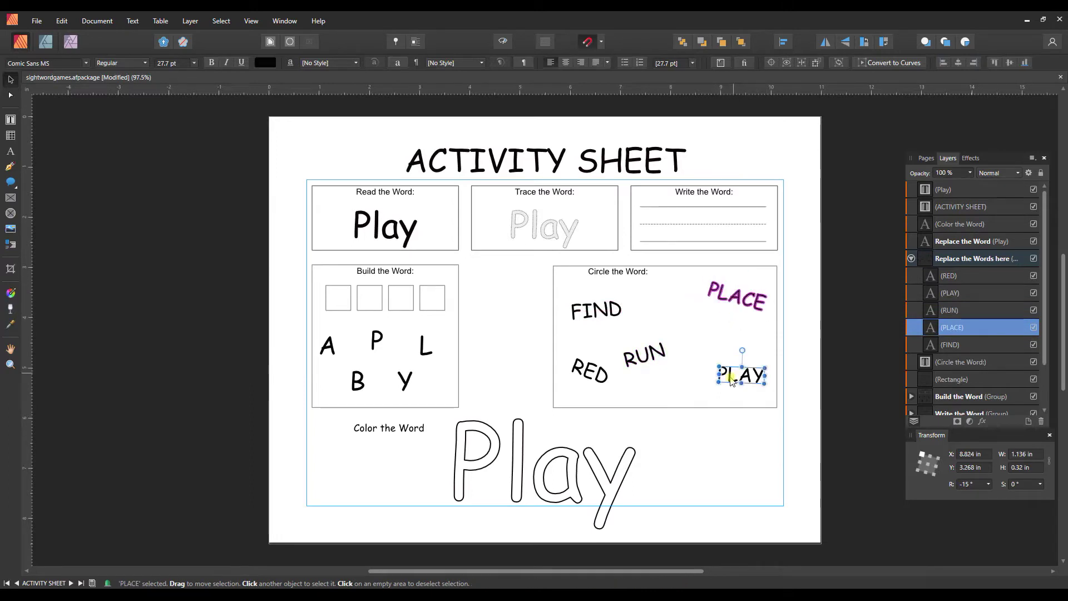
pyautogui.moveTo(731, 381); pyautogui.dragTo(719, 390)
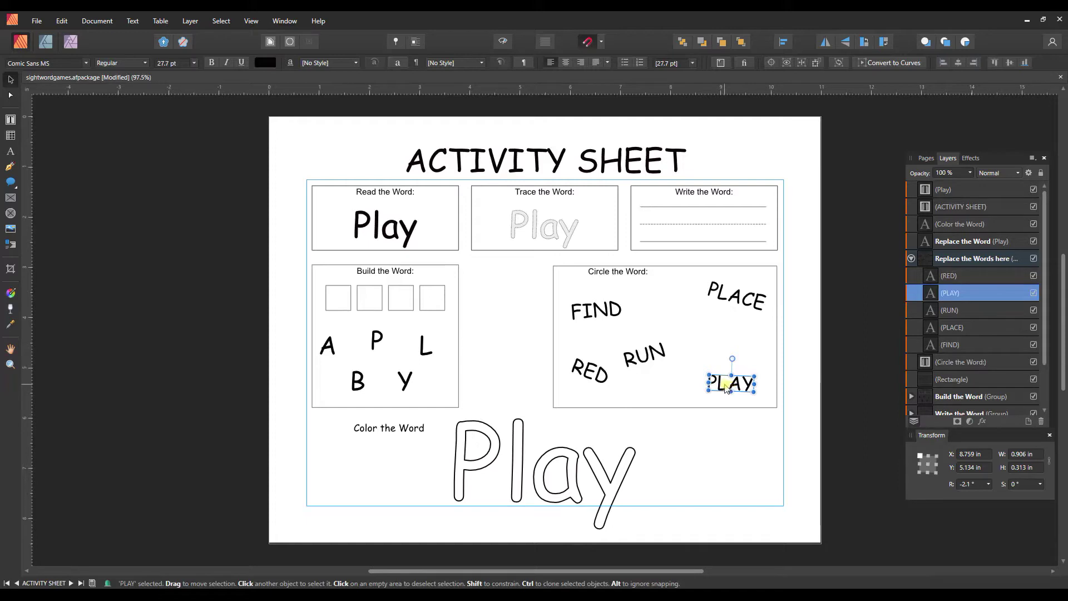
# Step: Copy PLAY into the Replace the Words here group, placing the copy between PLACE and PLAY at a rotation of about -24.8°
pyautogui.hotkey('ctrl', 'c')
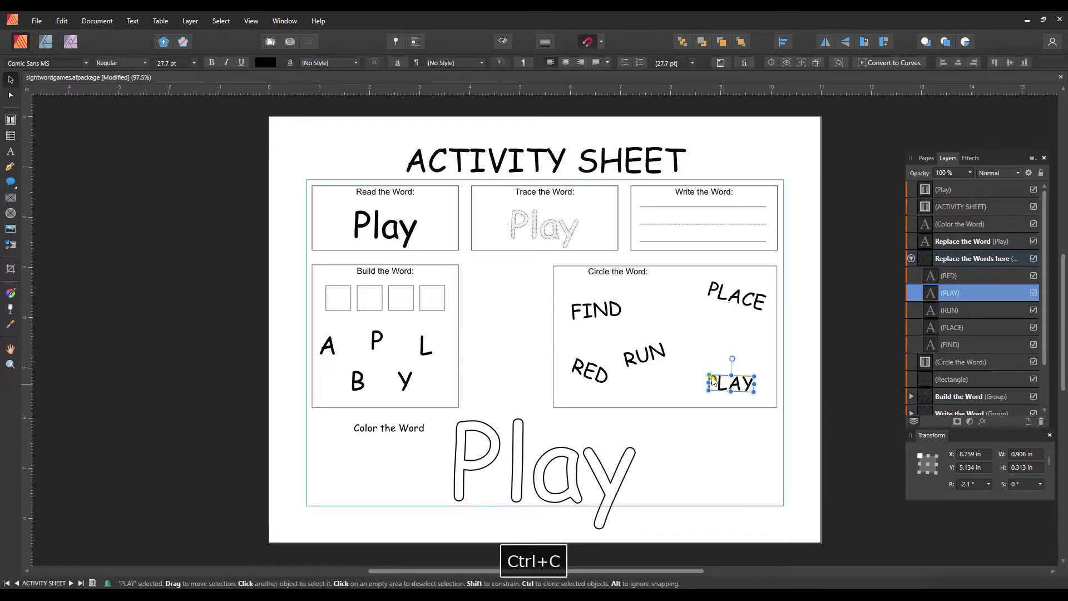
pyautogui.click(60, 24)
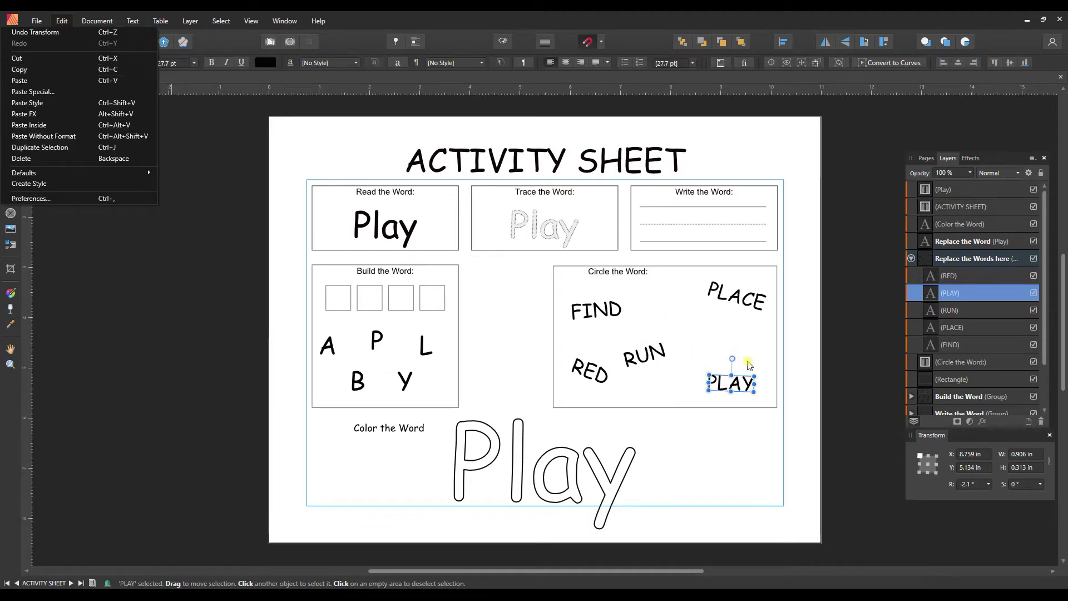
pyautogui.click(701, 322)
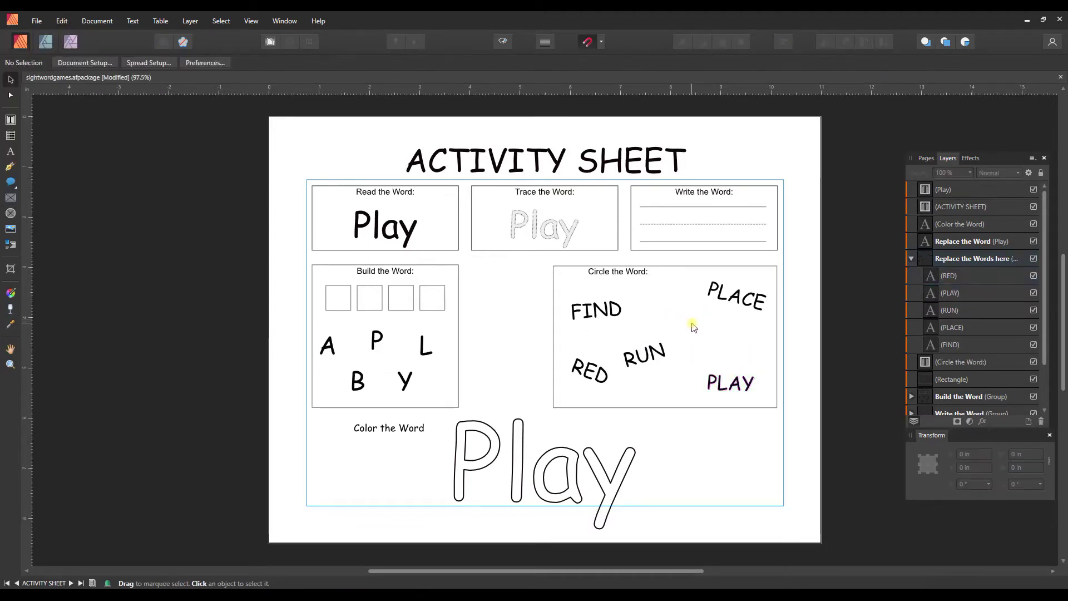
pyautogui.hotkey('ctrl', 'v')
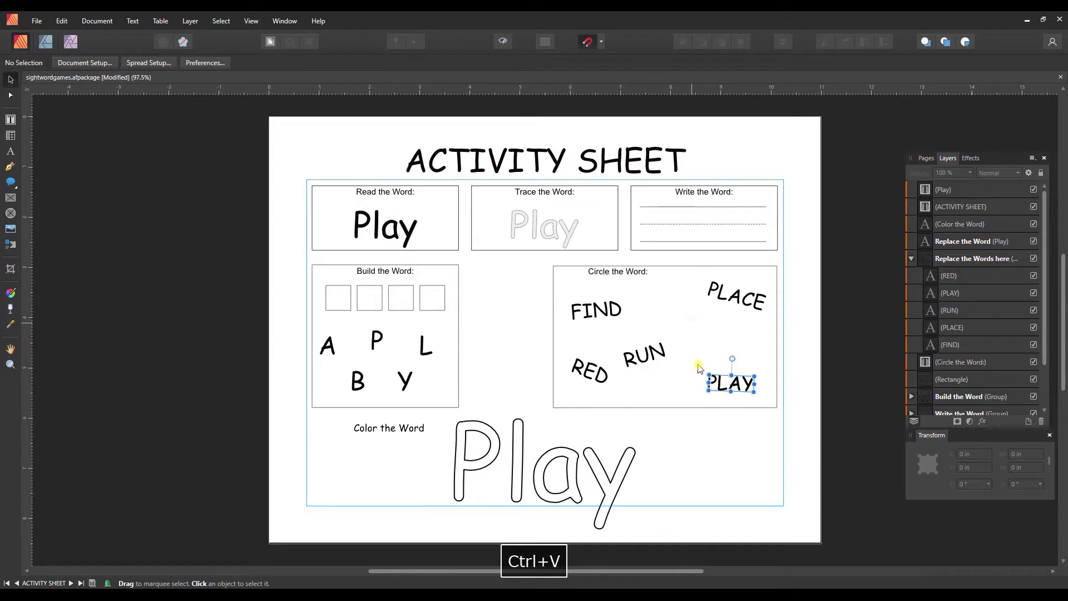
pyautogui.moveTo(974, 190); pyautogui.dragTo(978, 289)
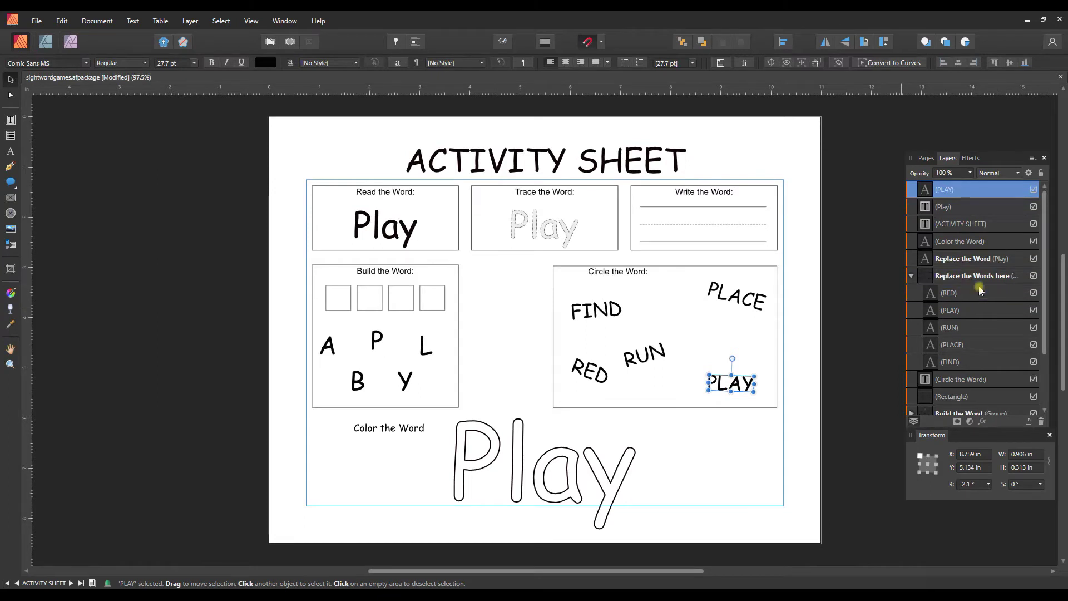
pyautogui.click(735, 386)
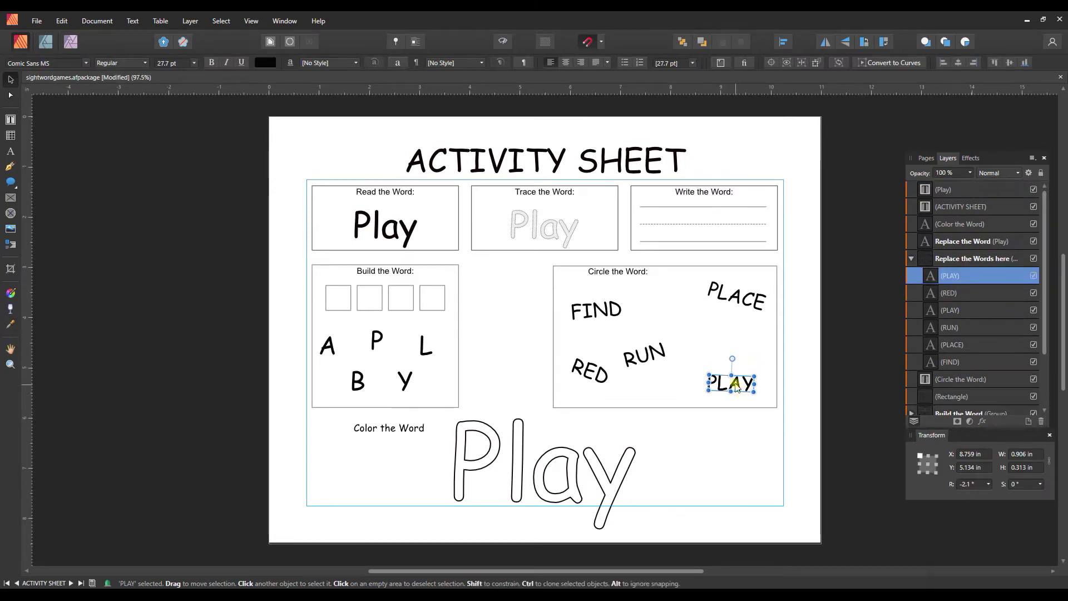
pyautogui.moveTo(735, 387); pyautogui.dragTo(731, 341)
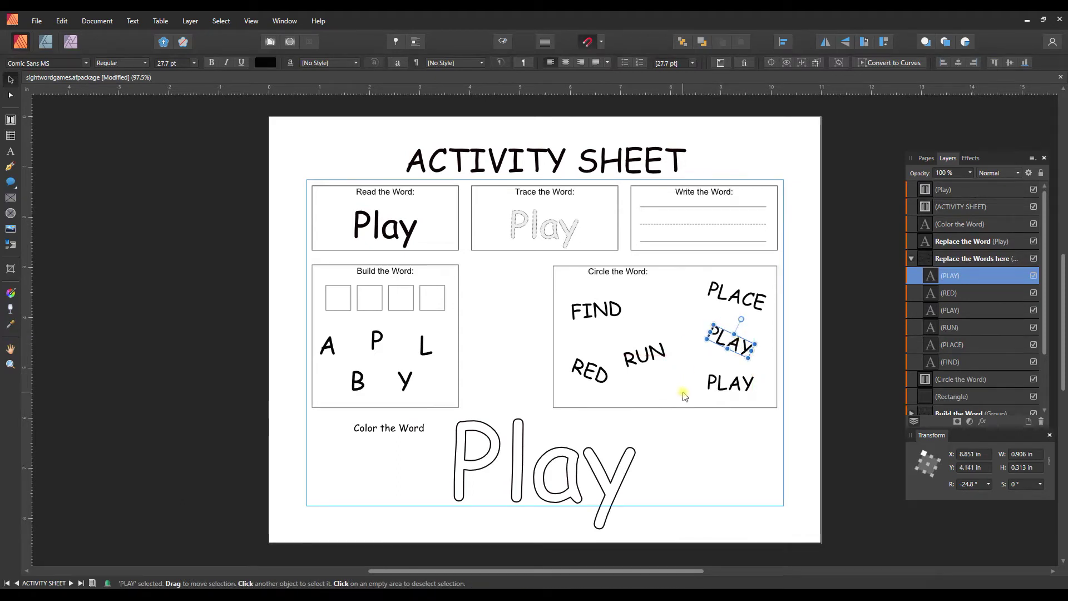
# Step: Paste another copy of PLAY between FIND and PLACE and rotate it to about 13.5°
pyautogui.hotkey('ctrl', 'v')
pyautogui.moveTo(730, 387); pyautogui.dragTo(677, 314)
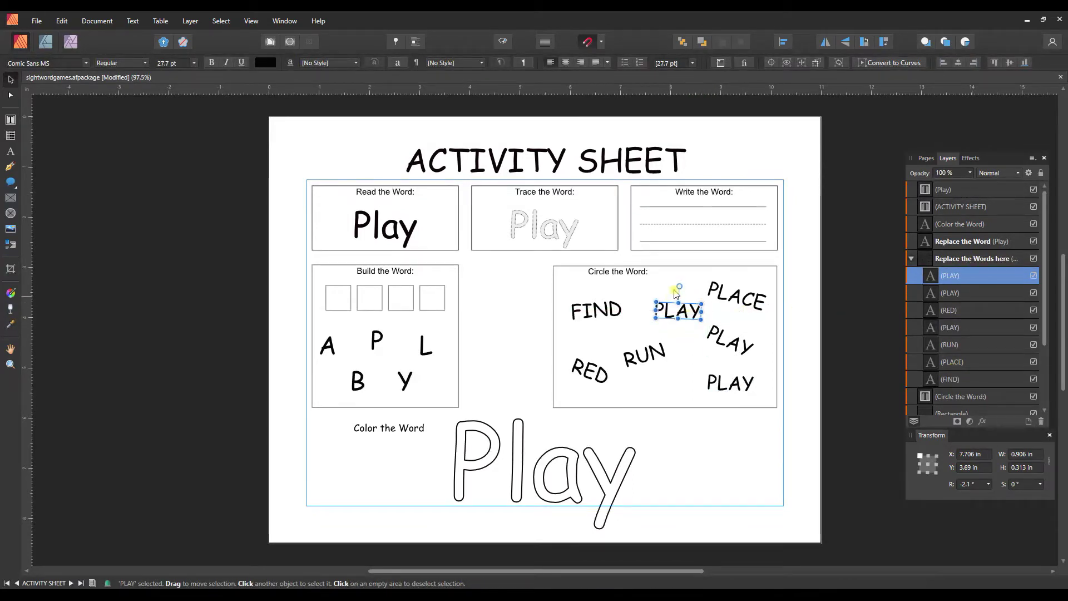
pyautogui.moveTo(676, 287); pyautogui.dragTo(656, 315)
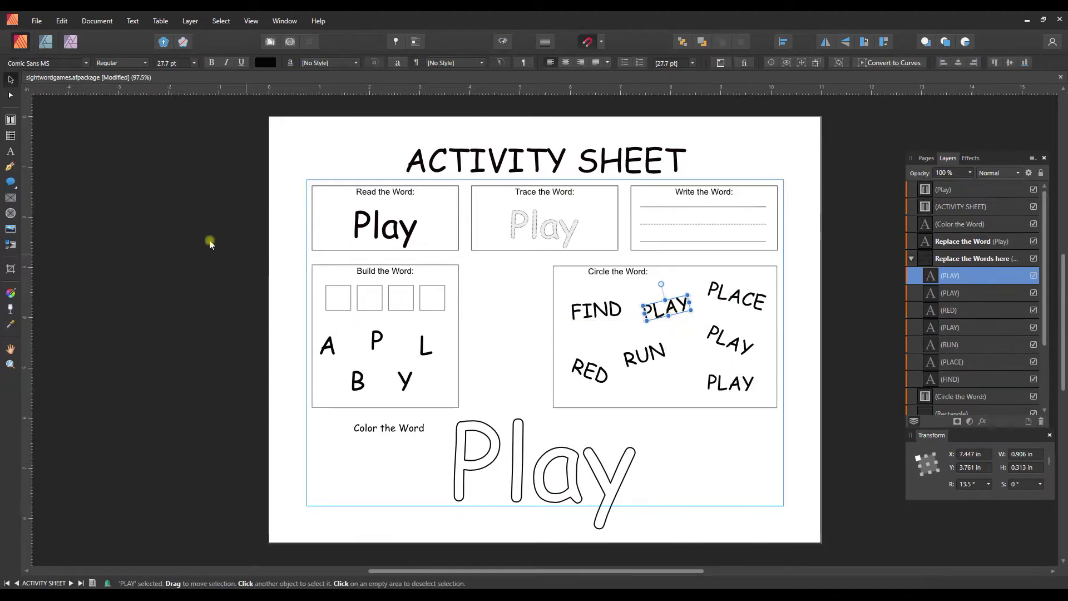
# Step: Replace the text of the PLAY copy beside FIND with SEE
pyautogui.click(11, 153)
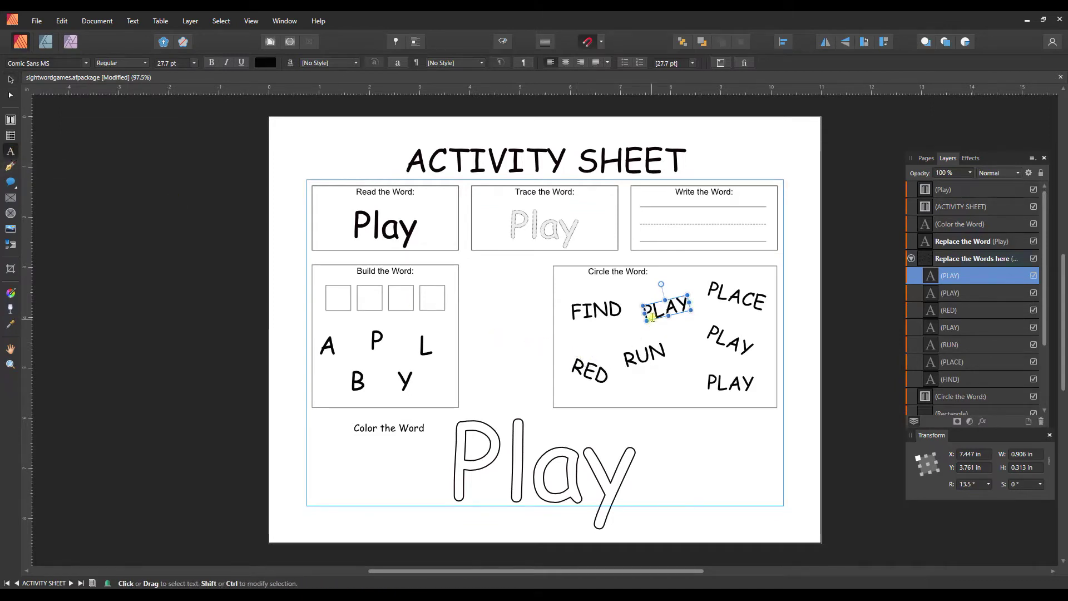
pyautogui.moveTo(645, 314); pyautogui.dragTo(690, 308)
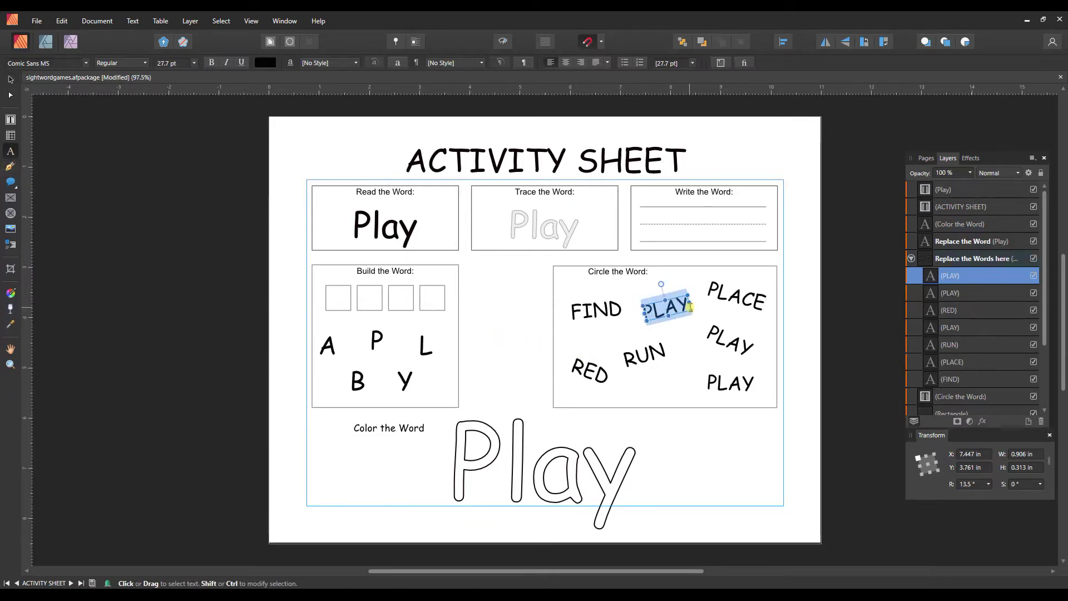
pyautogui.write('SEE')
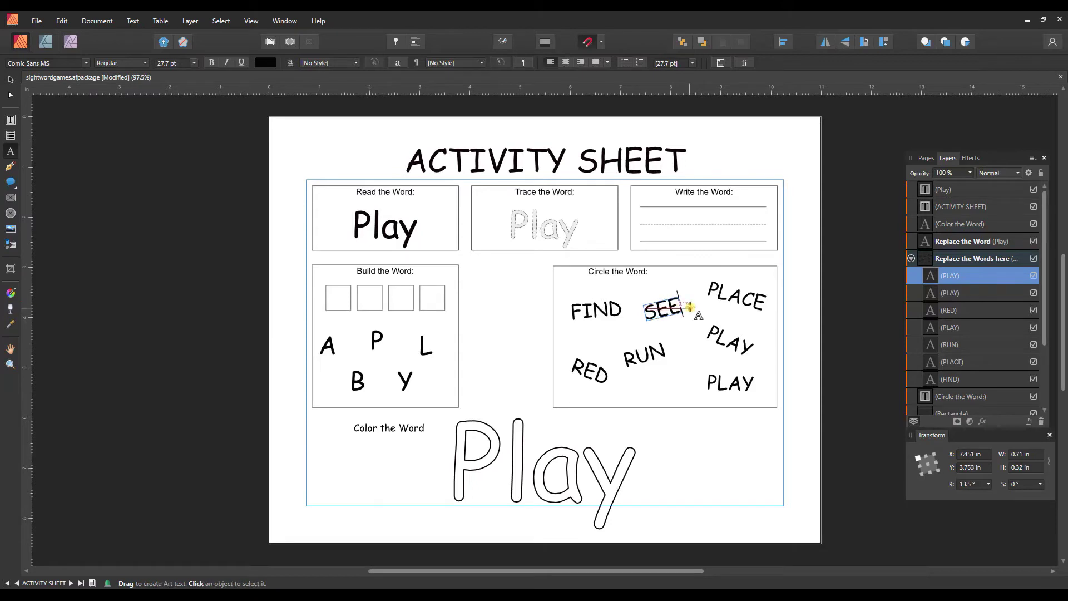
# Step: Replace the text of the tilted PLAY copy below PLACE with SAW
pyautogui.moveTo(705, 336); pyautogui.dragTo(755, 354)
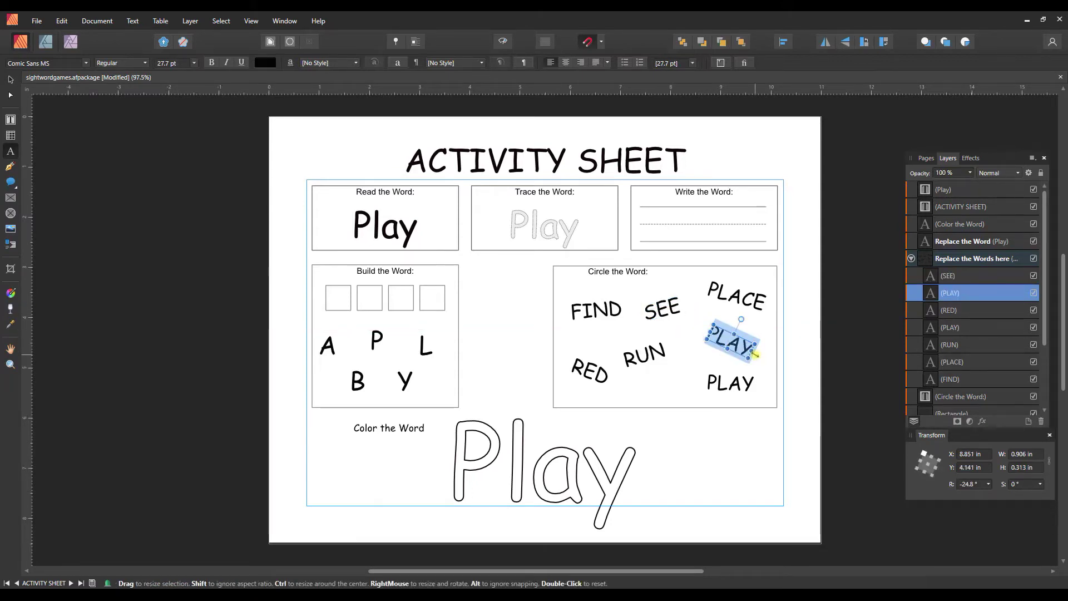
pyautogui.write('Saw')
pyautogui.press('BackSpace')
pyautogui.press('BackSpace')
pyautogui.write('AW')
pyautogui.press('Escape')
# Step: Move RUN slightly down and to the right beneath SEE, and collapse the Replace the Words here group
pyautogui.click(10, 80)
pyautogui.moveTo(642, 359); pyautogui.dragTo(653, 366)
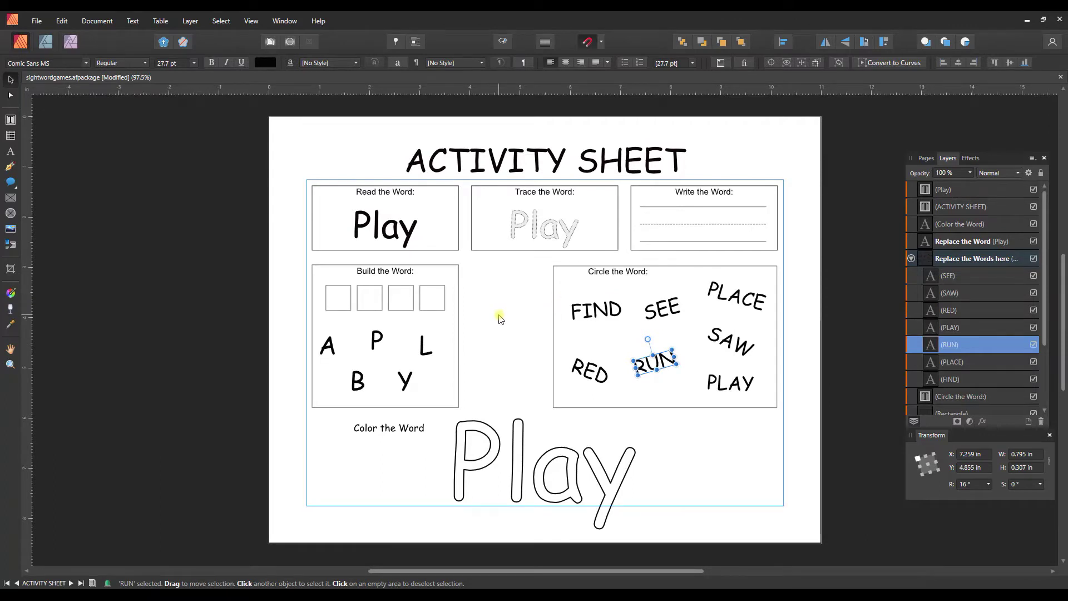
pyautogui.click(911, 258)
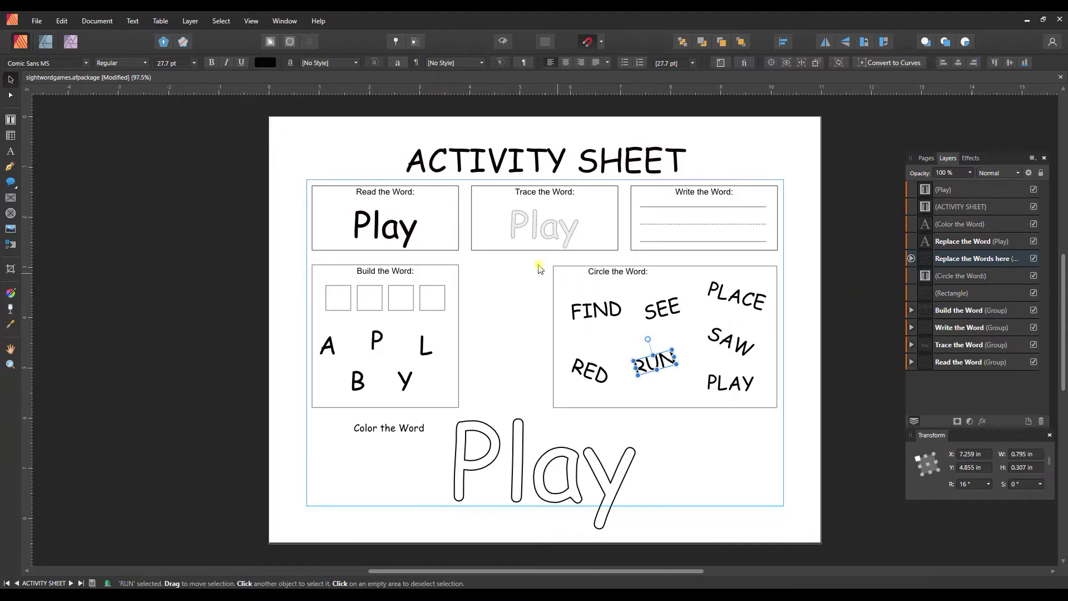
# Step: Group the seven scattered words with their surrounding rectangle and the Circle the Word heading
pyautogui.moveTo(599, 310); pyautogui.dragTo(795, 421)
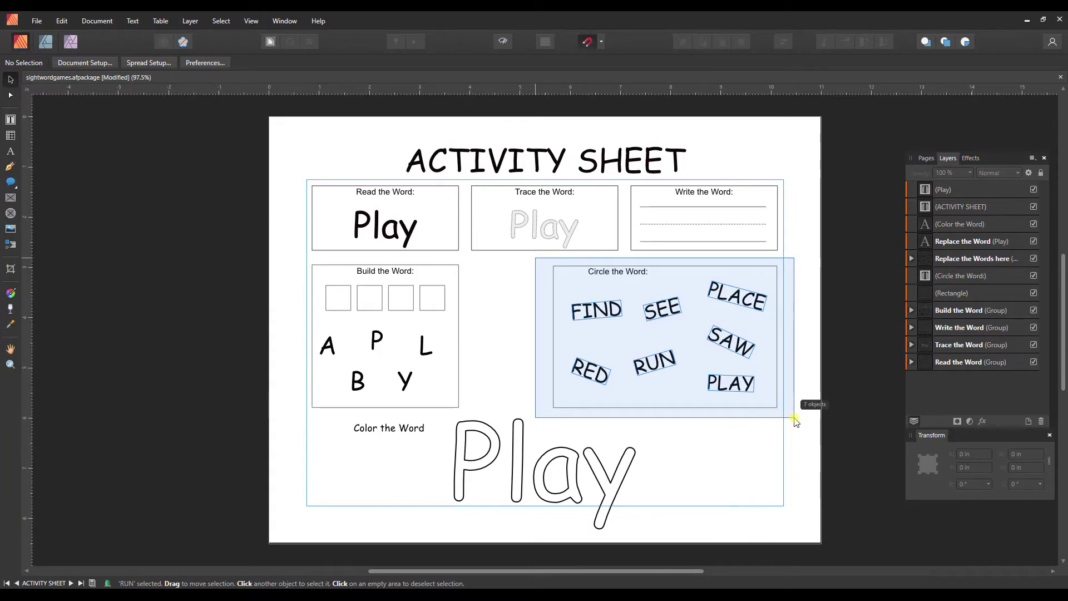
pyautogui.moveTo(795, 418); pyautogui.dragTo(794, 418)
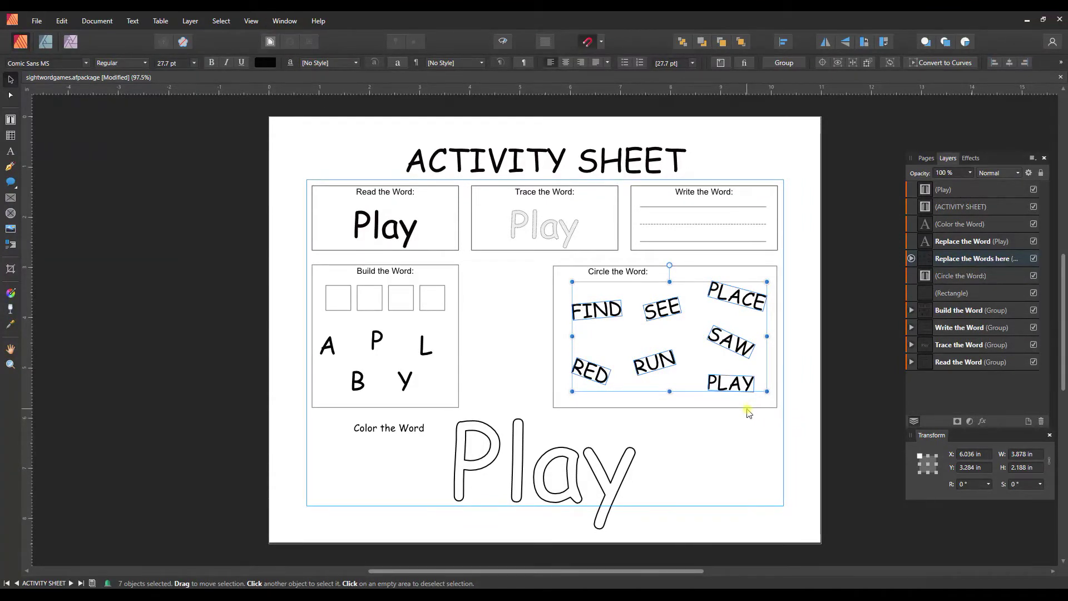
pyautogui.keyDown('shift'); pyautogui.click(748, 409); pyautogui.keyUp('shift')
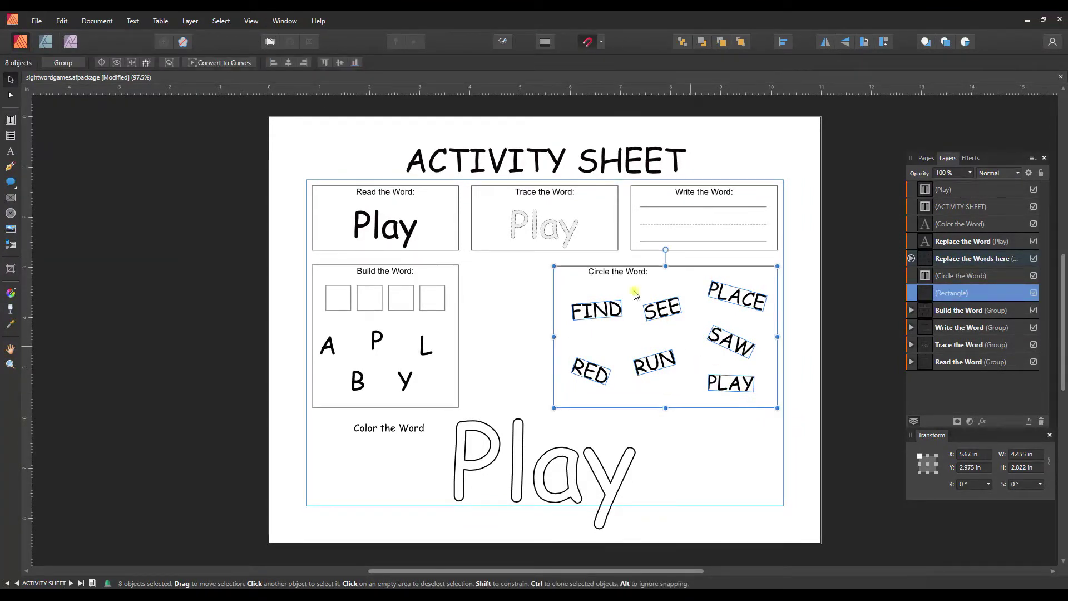
pyautogui.keyDown('shift'); pyautogui.click(626, 273); pyautogui.keyUp('shift')
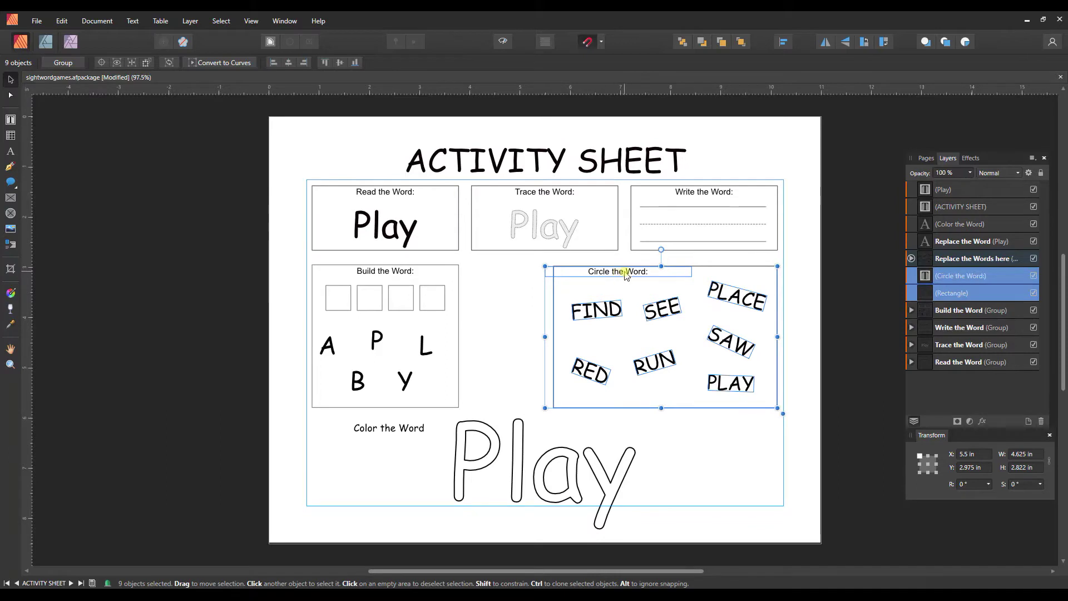
pyautogui.hotkey('ctrl', 'g')
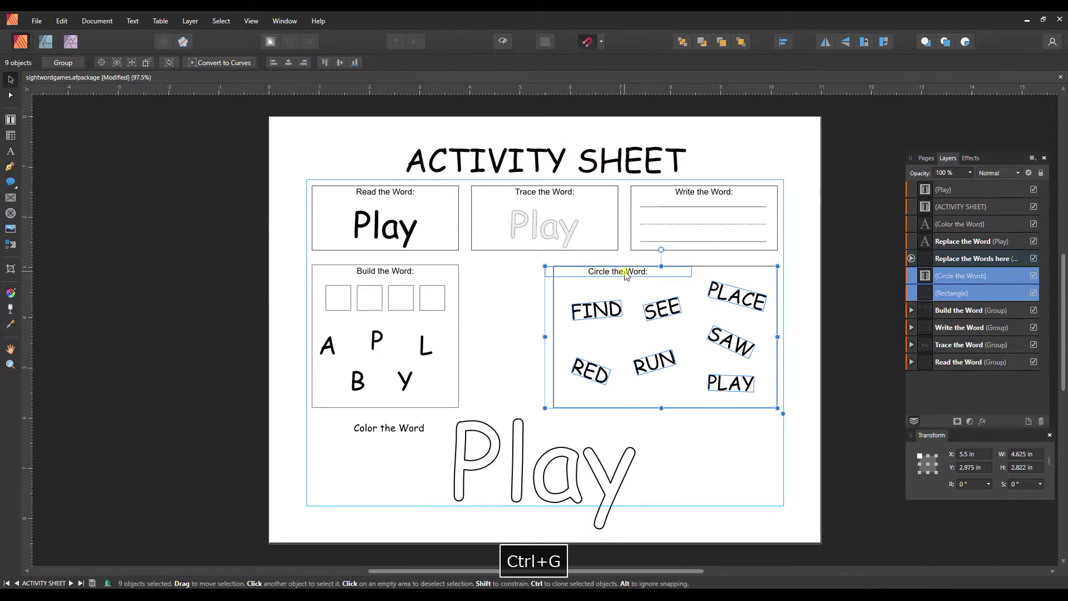
pyautogui.click(196, 24)
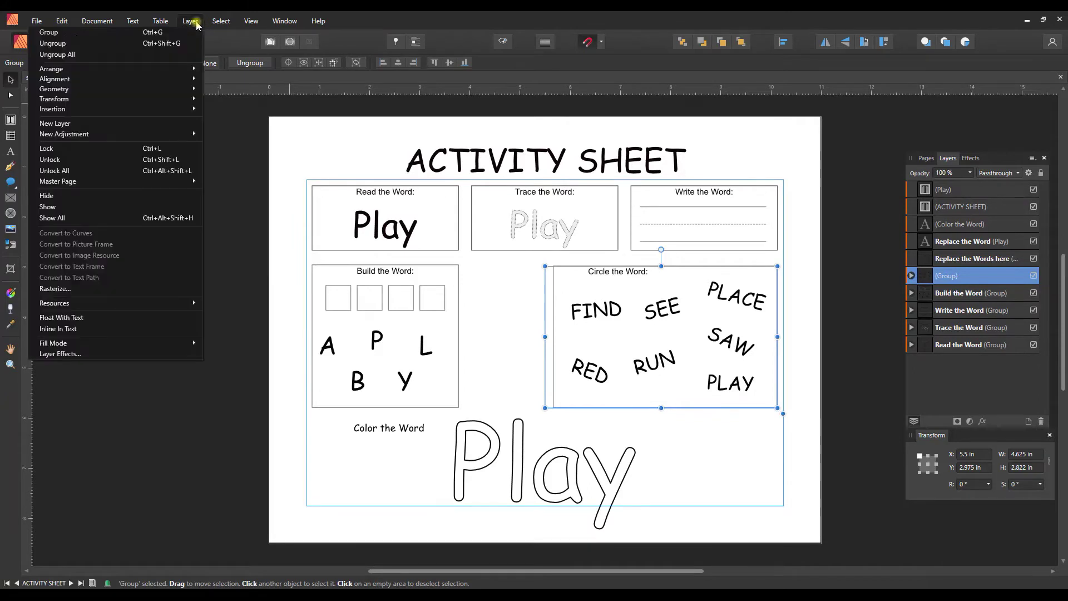
pyautogui.click(157, 35)
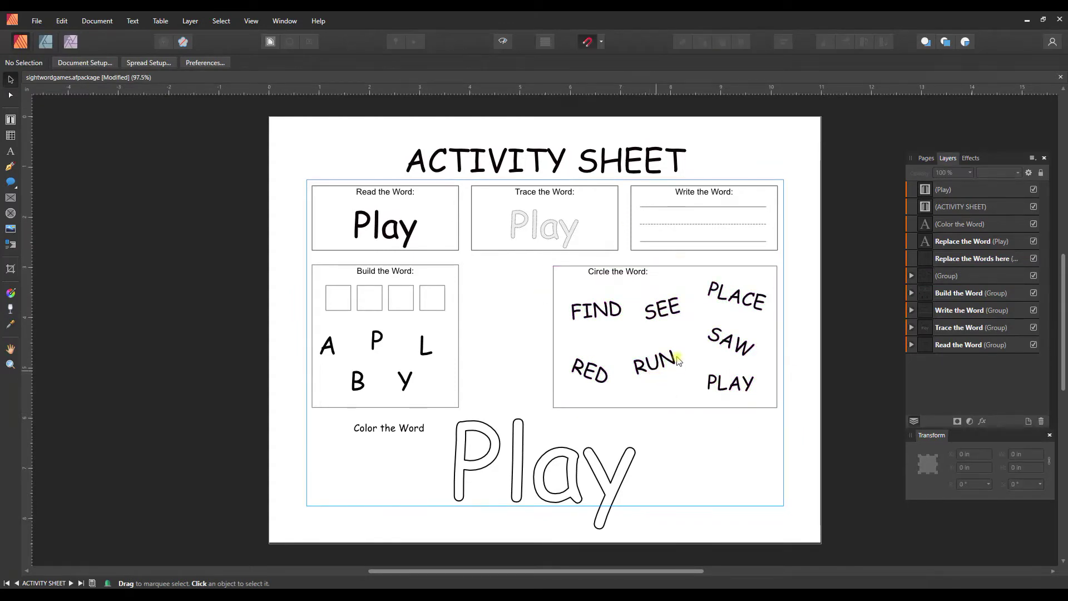
# Step: Rename the new group of words, rectangle and heading as Circle the Word
pyautogui.click(625, 277)
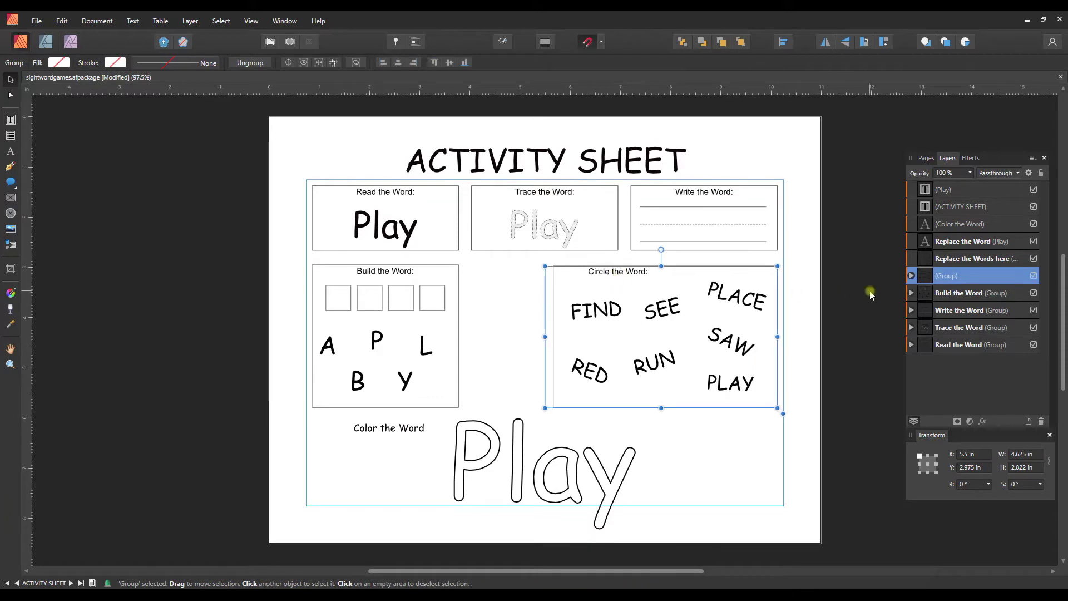
pyautogui.doubleClick(950, 276)
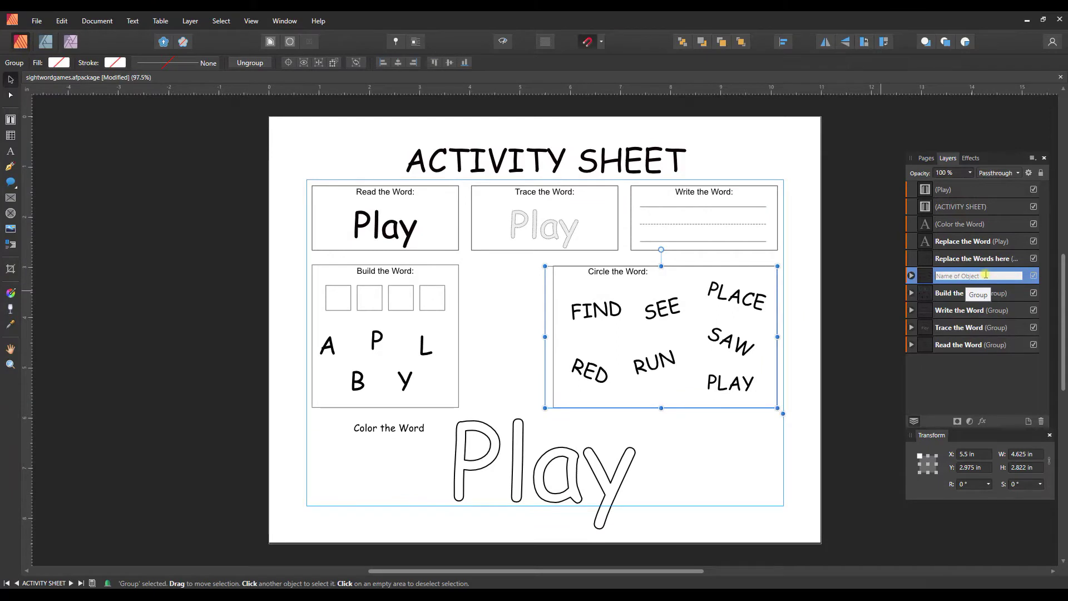
pyautogui.write('Airc')
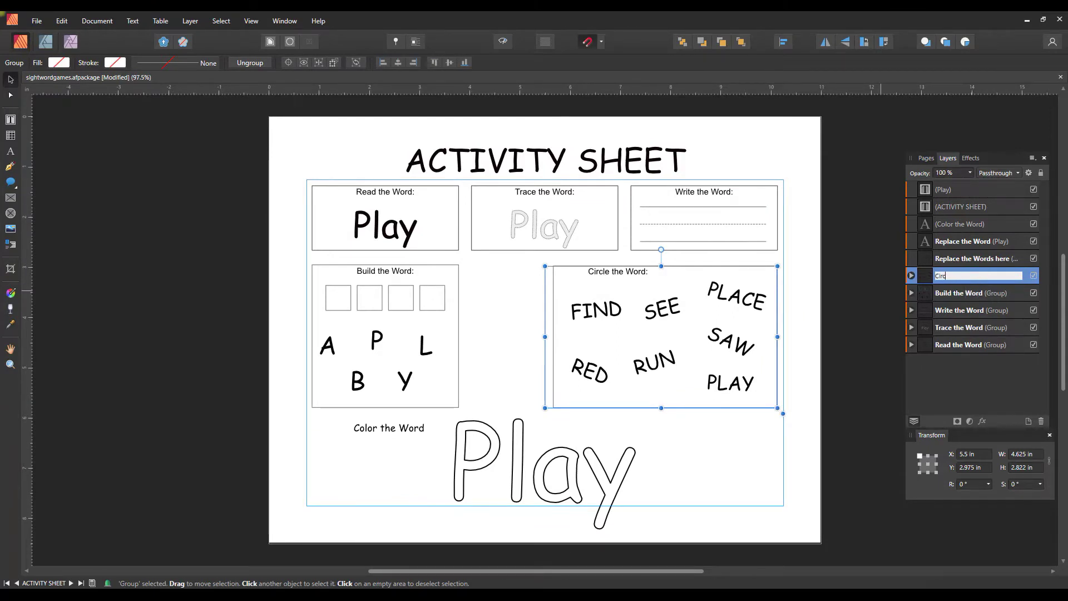
pyautogui.write('le the Word')
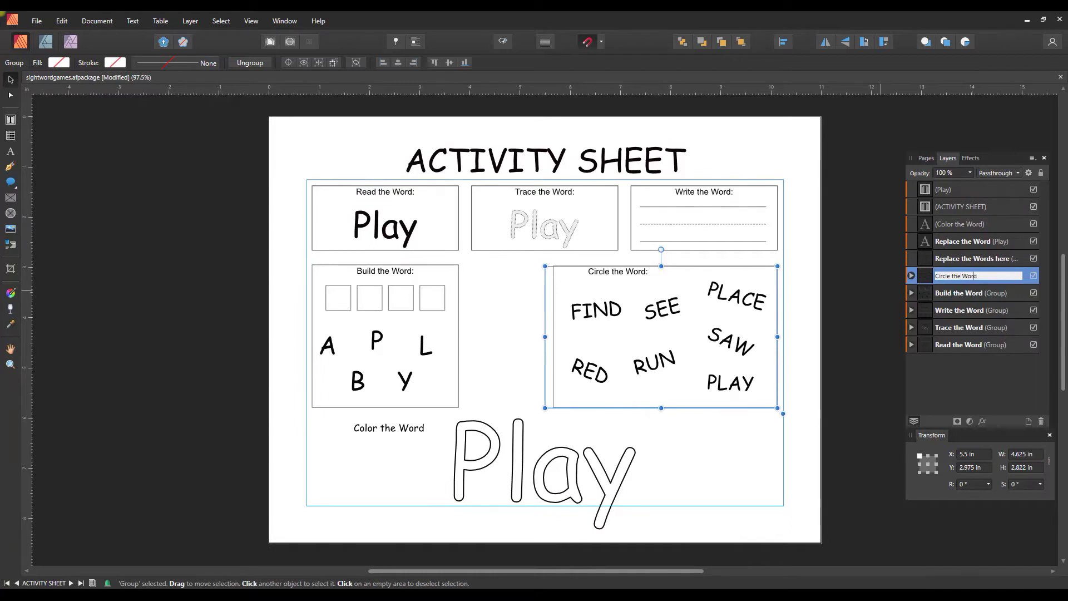
pyautogui.click(881, 281)
# Step: Expand the Circle the Word group and move its heading right, near the middle of the rectangle, at about X 6.41 in
pyautogui.click(911, 276)
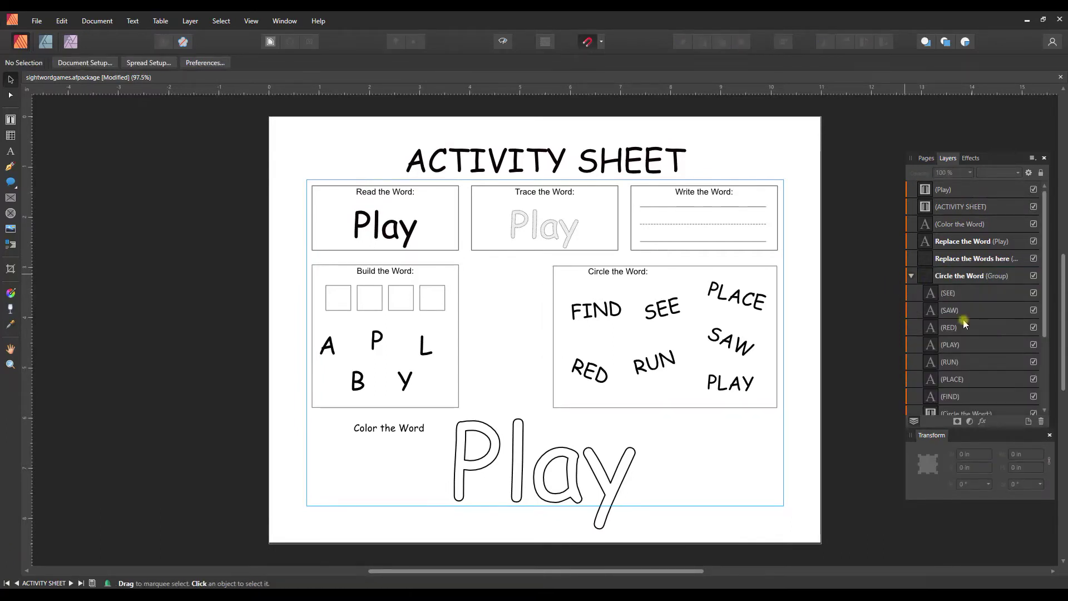
pyautogui.scroll(-3, 969, 328)
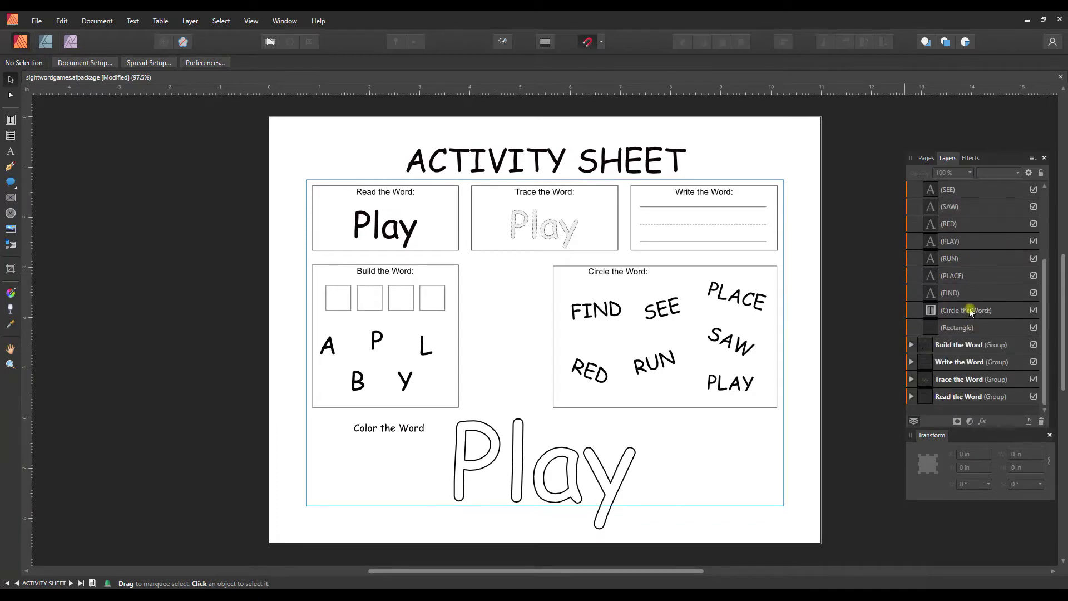
pyautogui.click(969, 311)
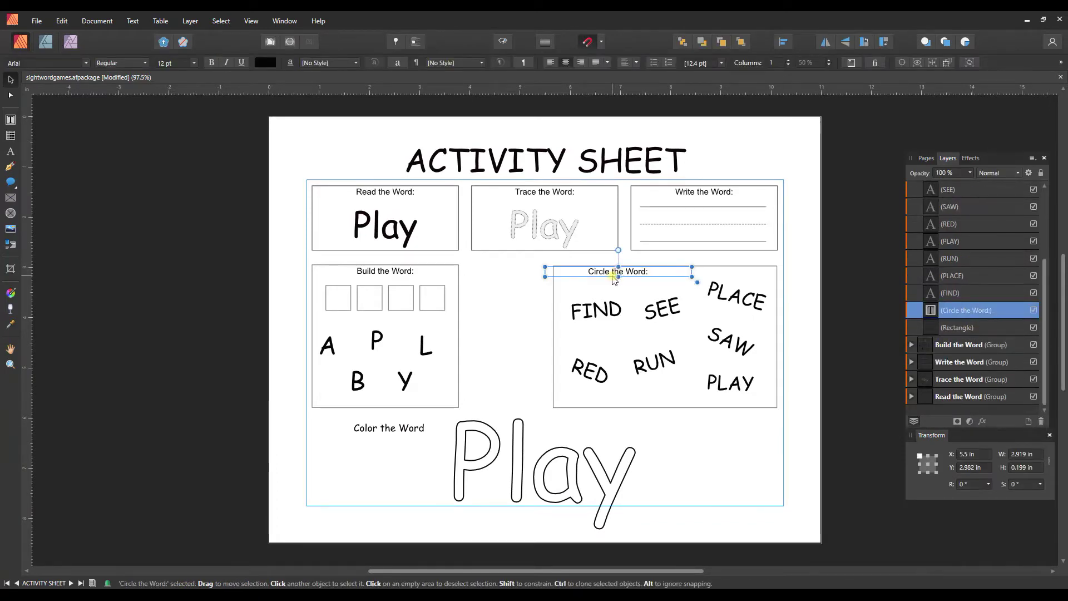
pyautogui.moveTo(628, 275); pyautogui.dragTo(668, 276)
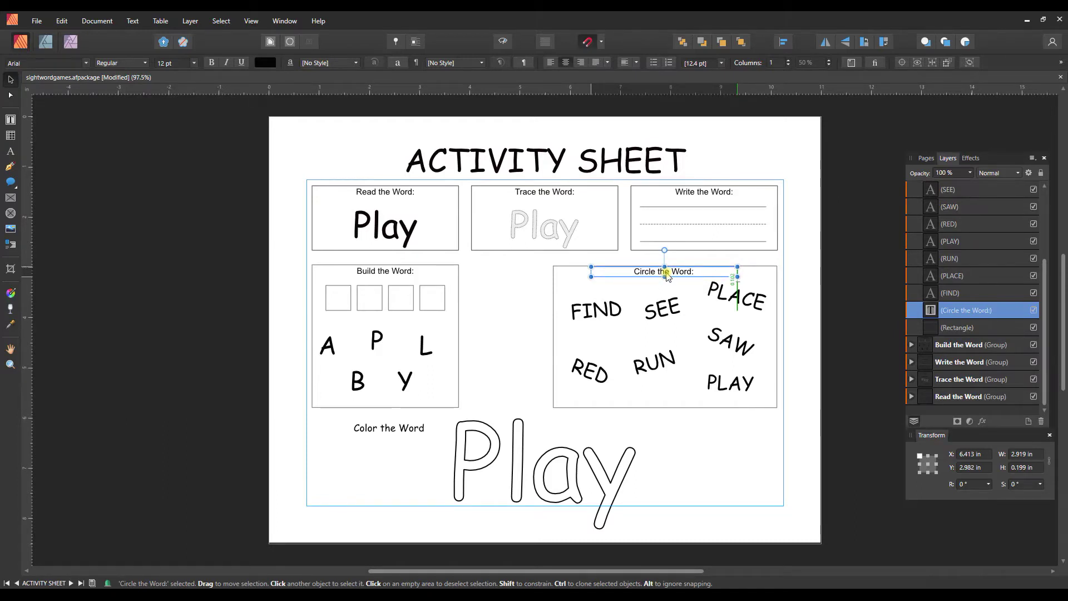
pyautogui.moveTo(667, 276); pyautogui.dragTo(667, 275)
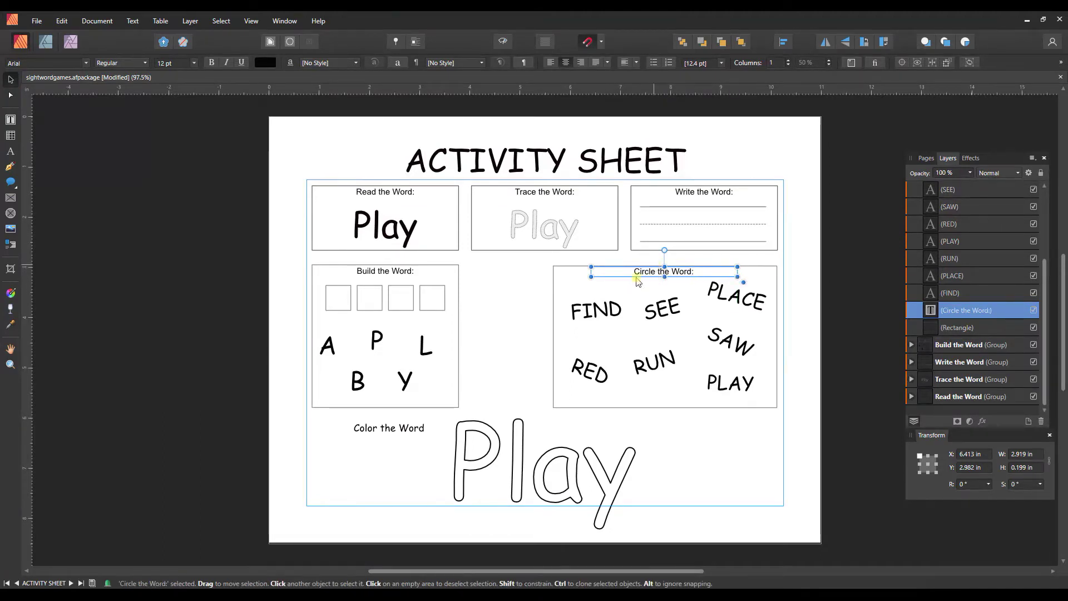
# Step: Align the Circle the Word heading and its rectangle horizontally by their centres
pyautogui.keyDown('shift'); pyautogui.click(554, 285); pyautogui.keyUp('shift')
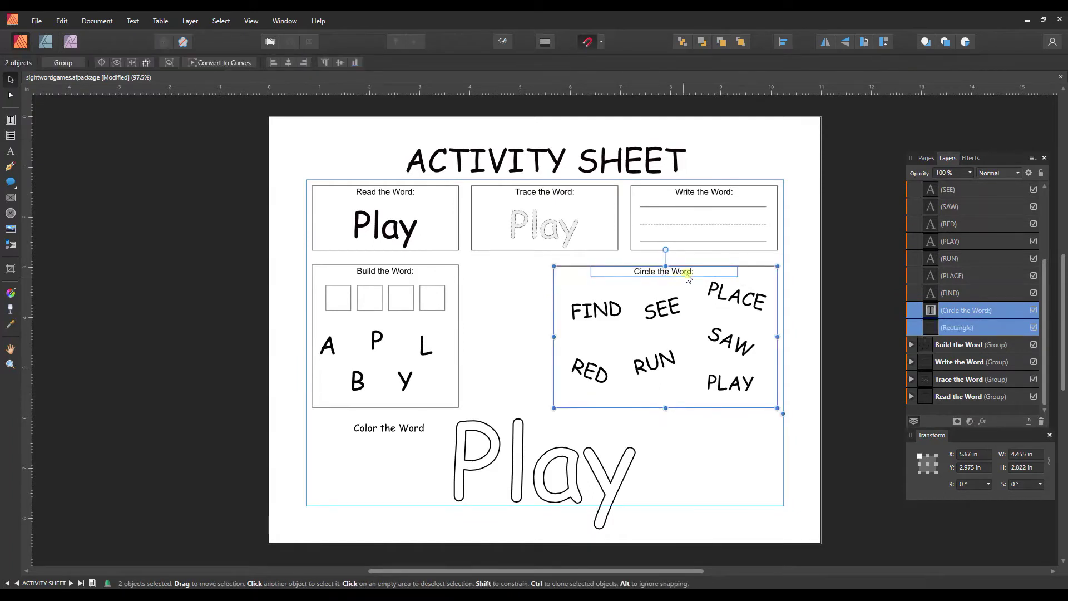
pyautogui.click(784, 43)
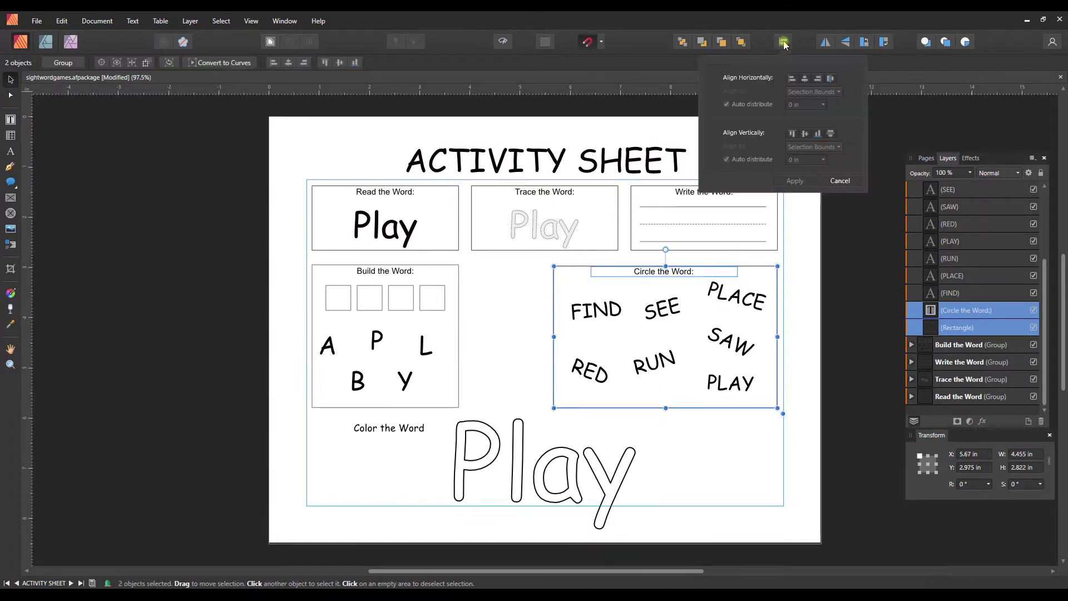
pyautogui.click(806, 78)
pyautogui.click(834, 345)
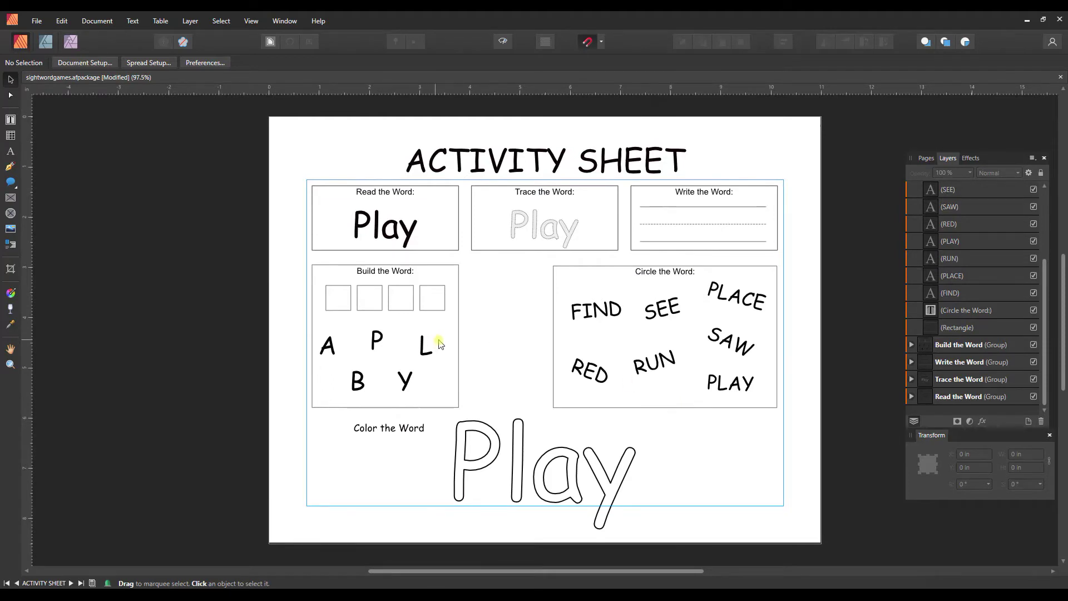
# Step: Collapse the Circle the Word group and ungroup the Build the Word section
pyautogui.click(432, 269)
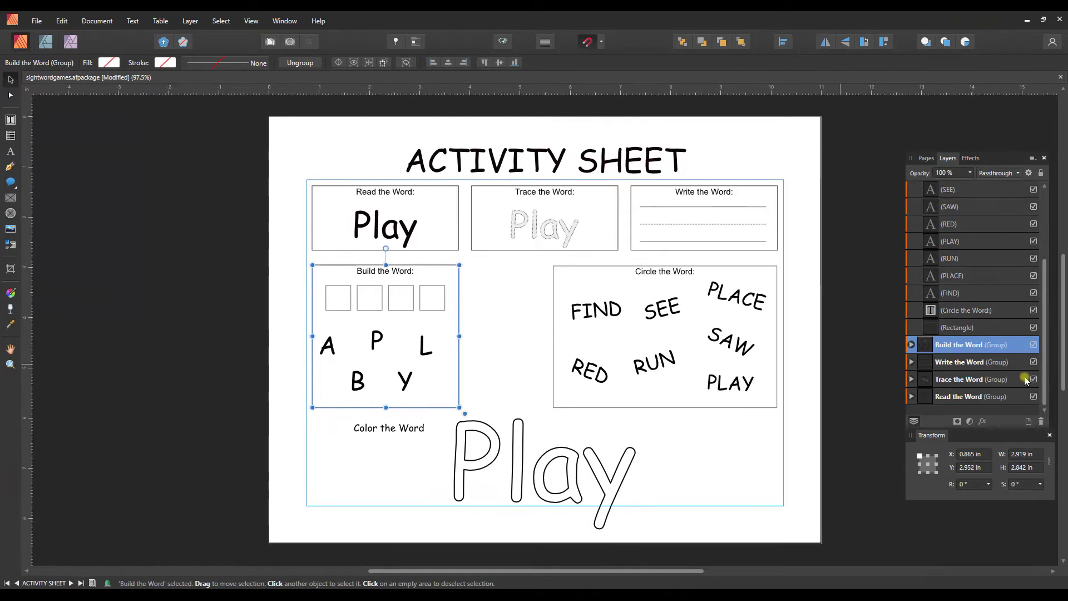
pyautogui.scroll(3, 962, 250)
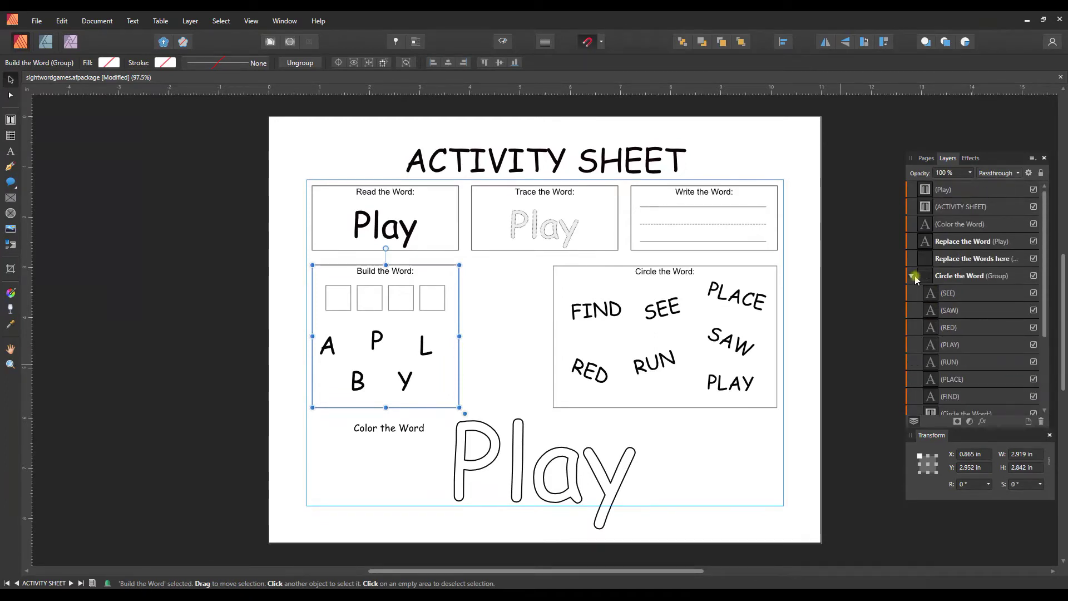
pyautogui.click(911, 276)
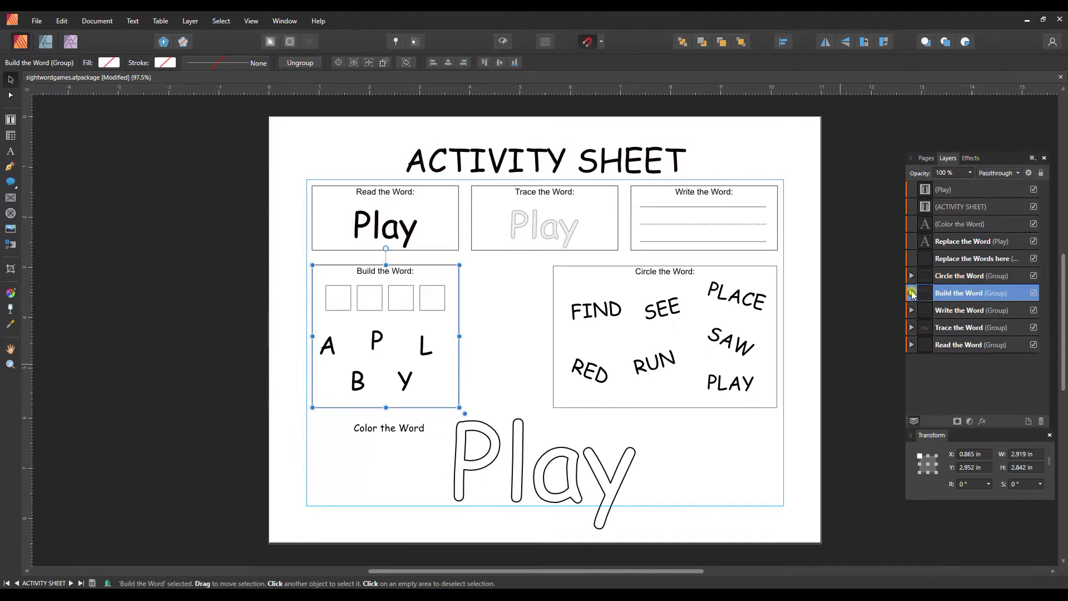
pyautogui.click(911, 293)
pyautogui.scroll(-1, 945, 295)
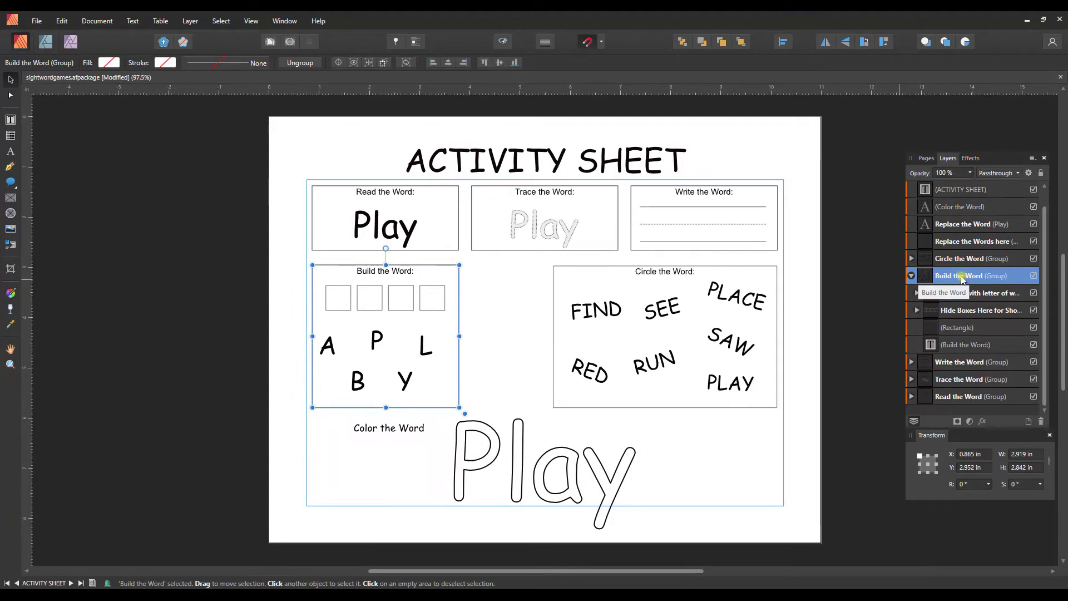
pyautogui.hotkey('ctrl', 'shift', 'g')
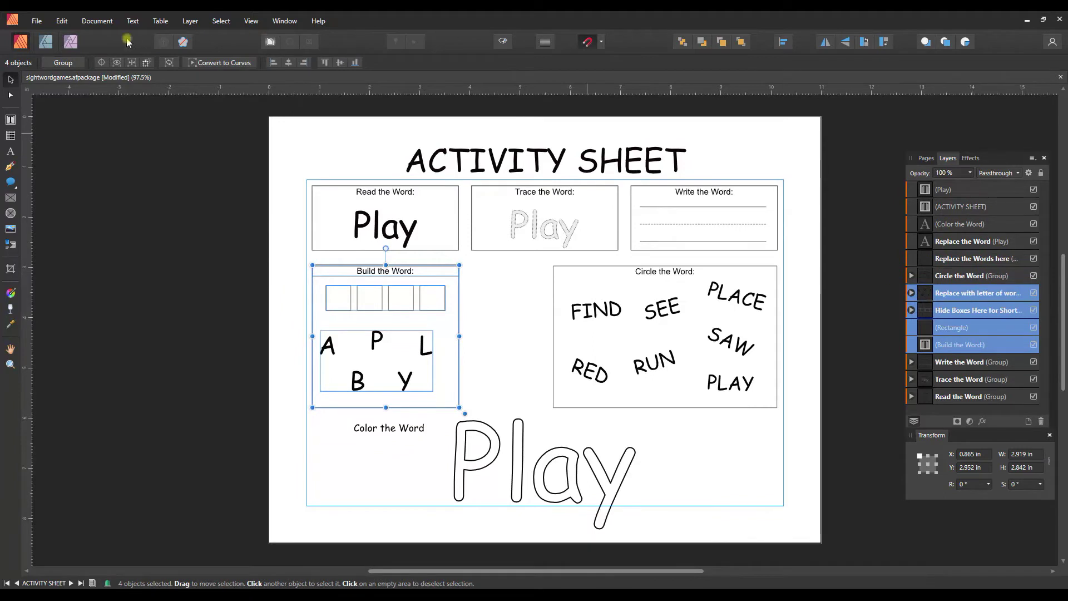
pyautogui.click(190, 22)
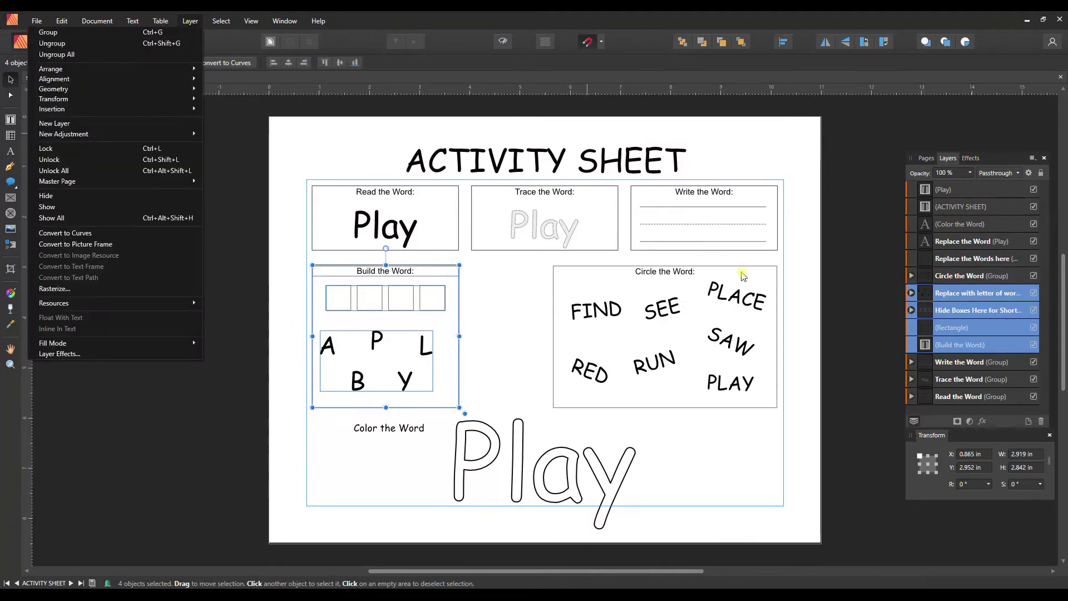
pyautogui.click(837, 358)
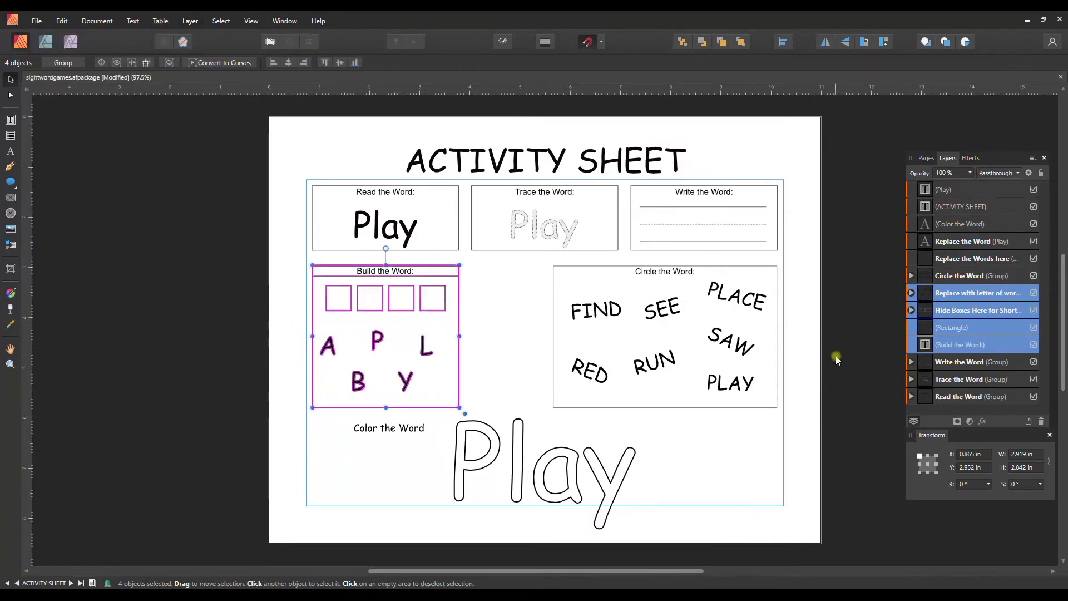
pyautogui.click(806, 352)
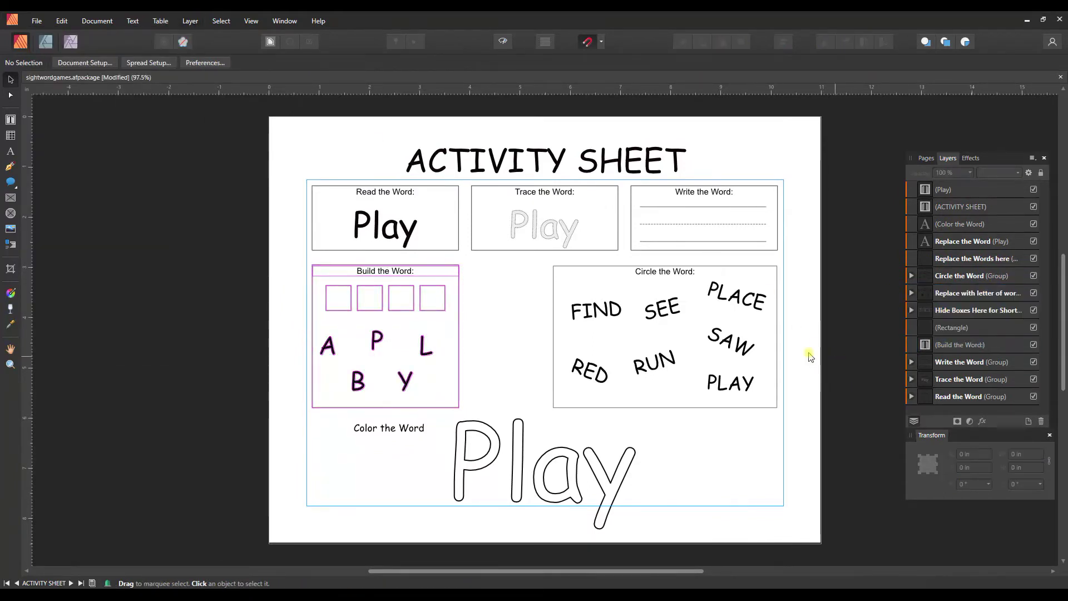
# Step: Widen the Build the Word rectangle rightward to about 4.5 in, ending just short of the Circle the Word section
pyautogui.click(459, 355)
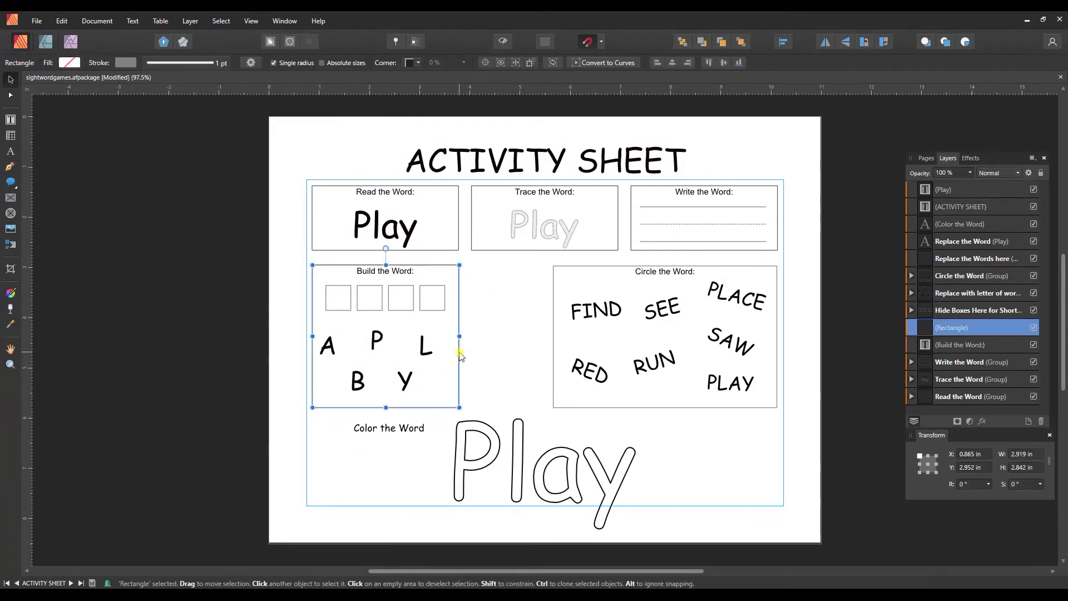
pyautogui.moveTo(469, 336); pyautogui.dragTo(538, 340)
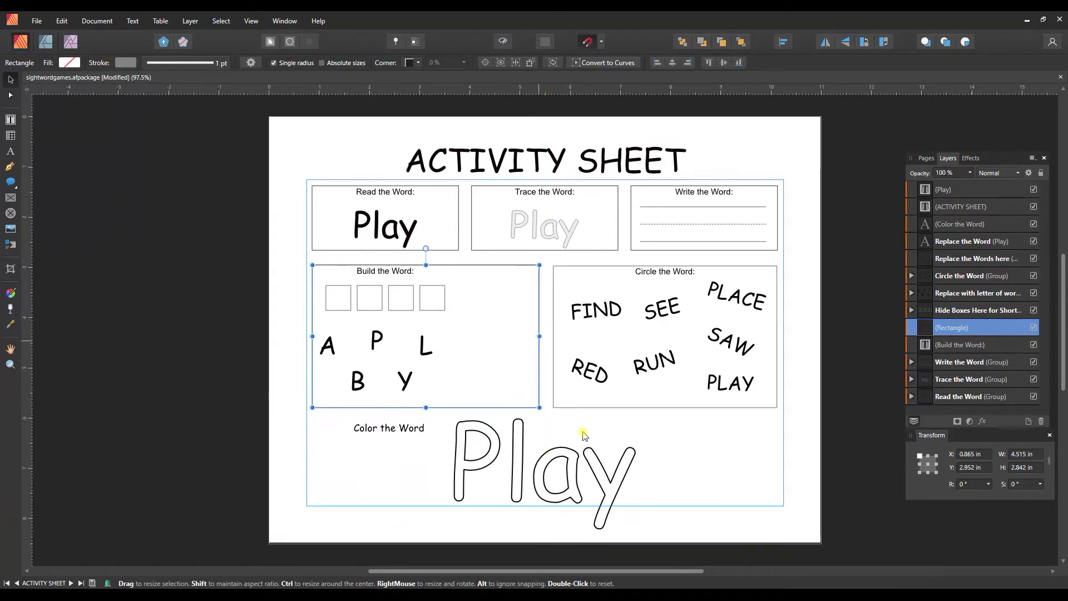
pyautogui.click(624, 434)
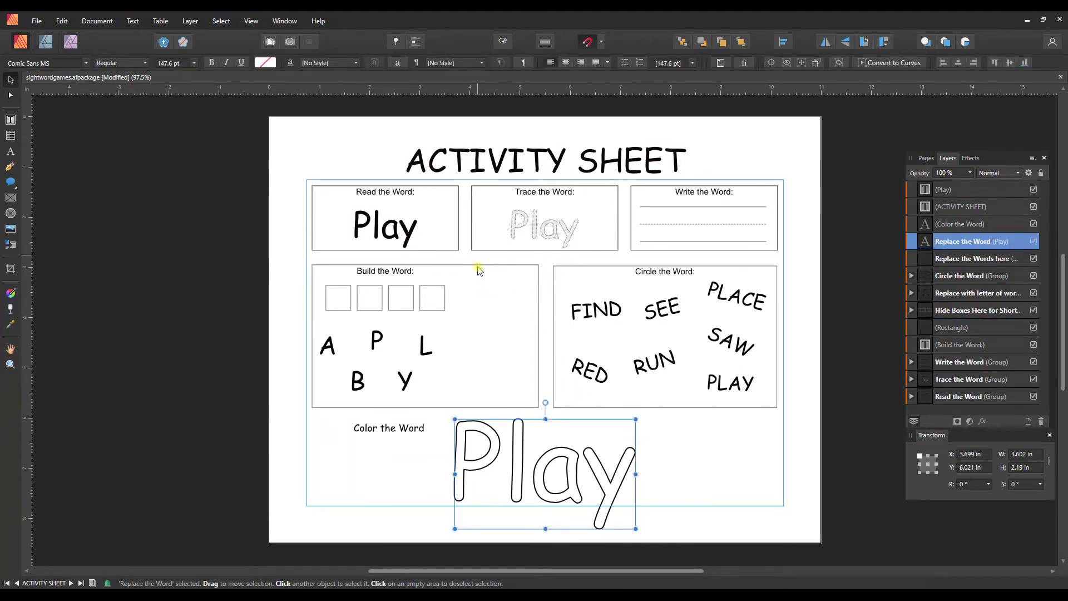
# Step: Align the top edges of the Build the Word rectangle and the Circle the Word group to the selection bounds
pyautogui.click(512, 270)
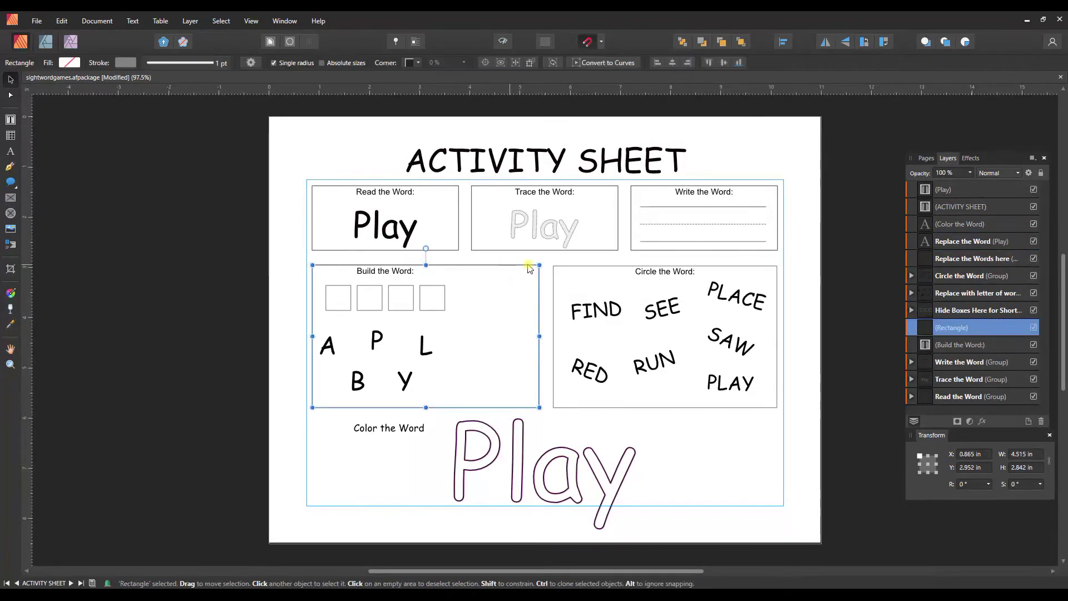
pyautogui.keyDown('shift'); pyautogui.click(579, 270); pyautogui.keyUp('shift')
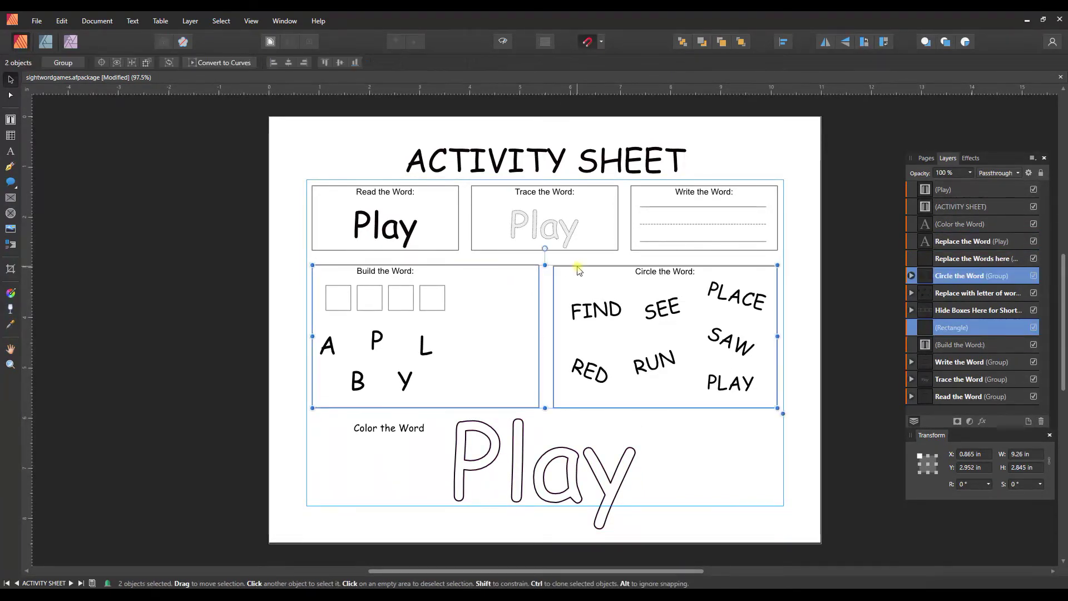
pyautogui.click(781, 43)
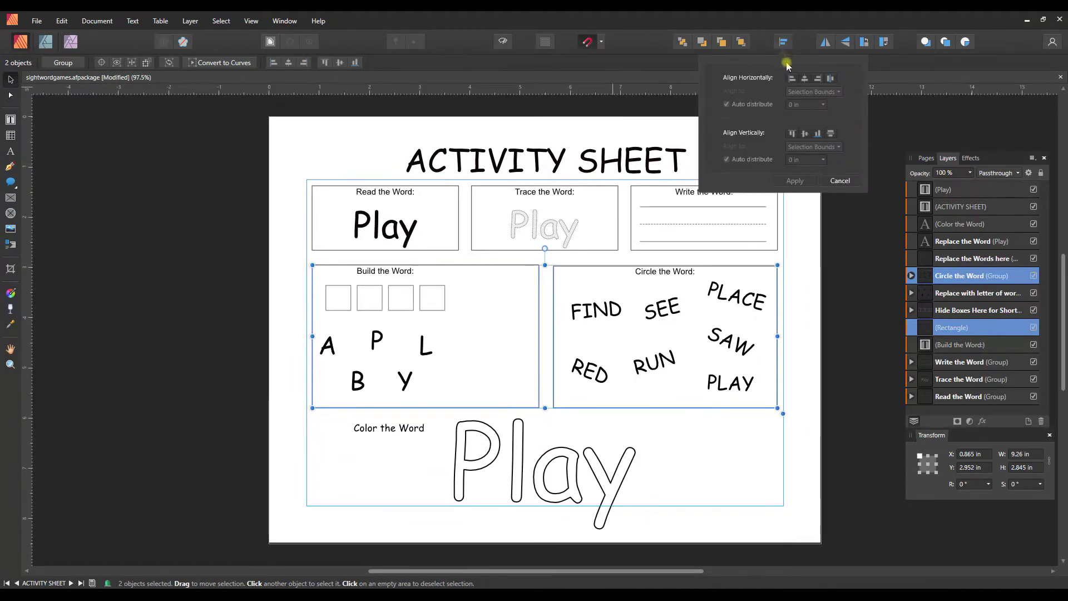
pyautogui.click(792, 133)
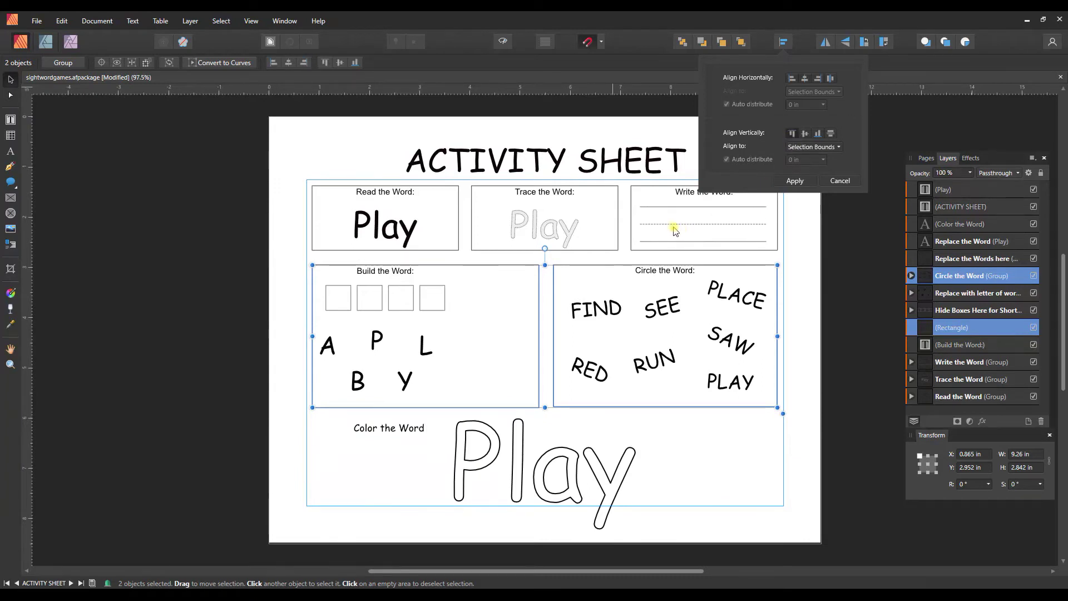
pyautogui.click(793, 181)
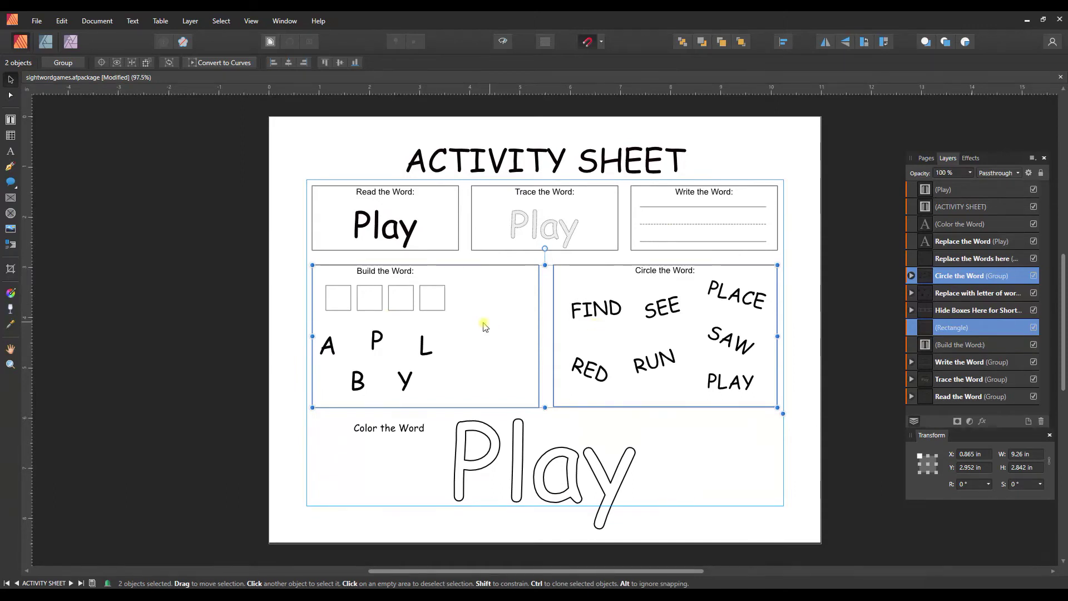
# Step: Centre the Build the Word heading horizontally along the top edge of its widened rectangle
pyautogui.moveTo(394, 276); pyautogui.dragTo(436, 277)
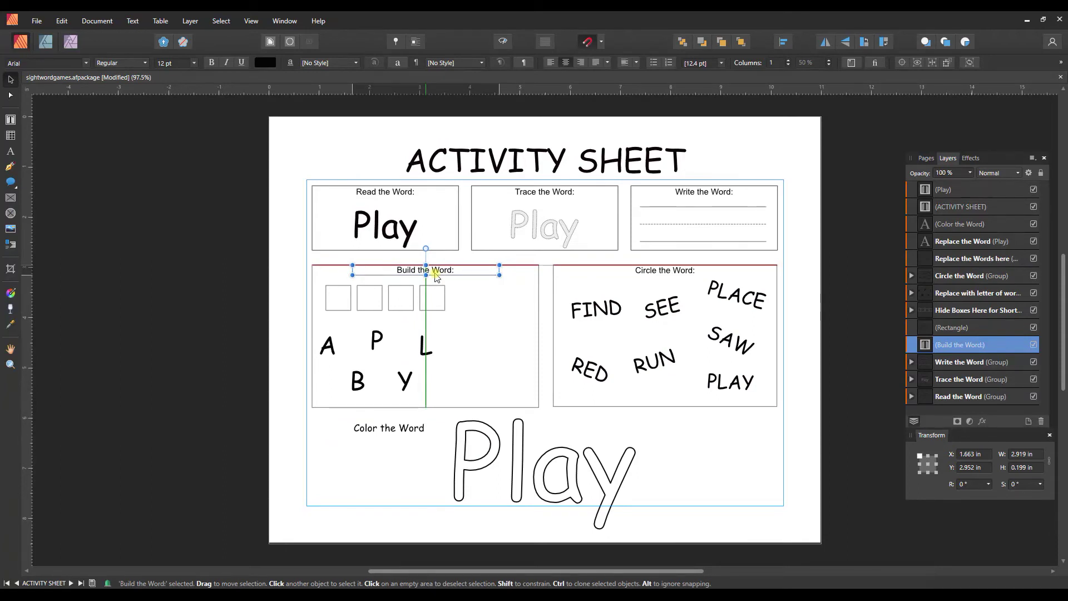
pyautogui.moveTo(436, 277); pyautogui.dragTo(436, 276)
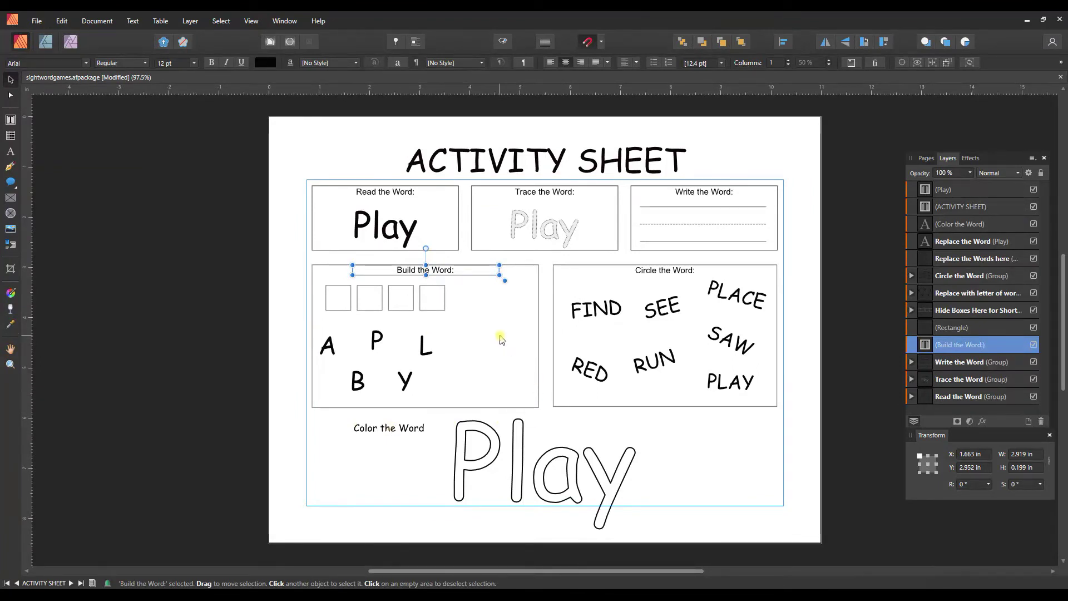
# Step: Duplicate the fourth letter box within the boxes group and place the copy beside it at X about 3.68 in
pyautogui.click(438, 313)
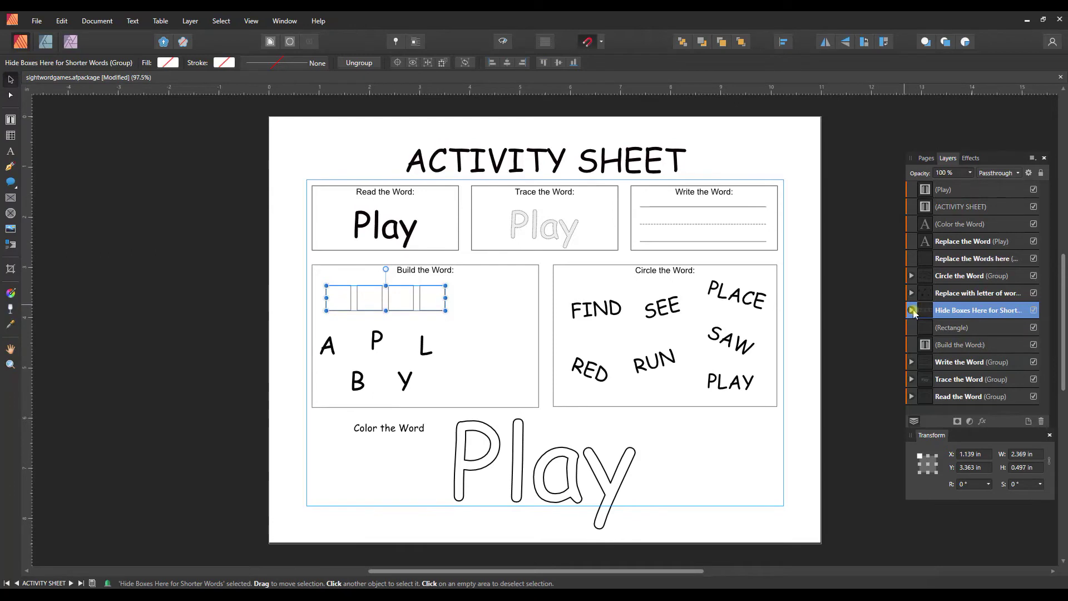
pyautogui.click(911, 310)
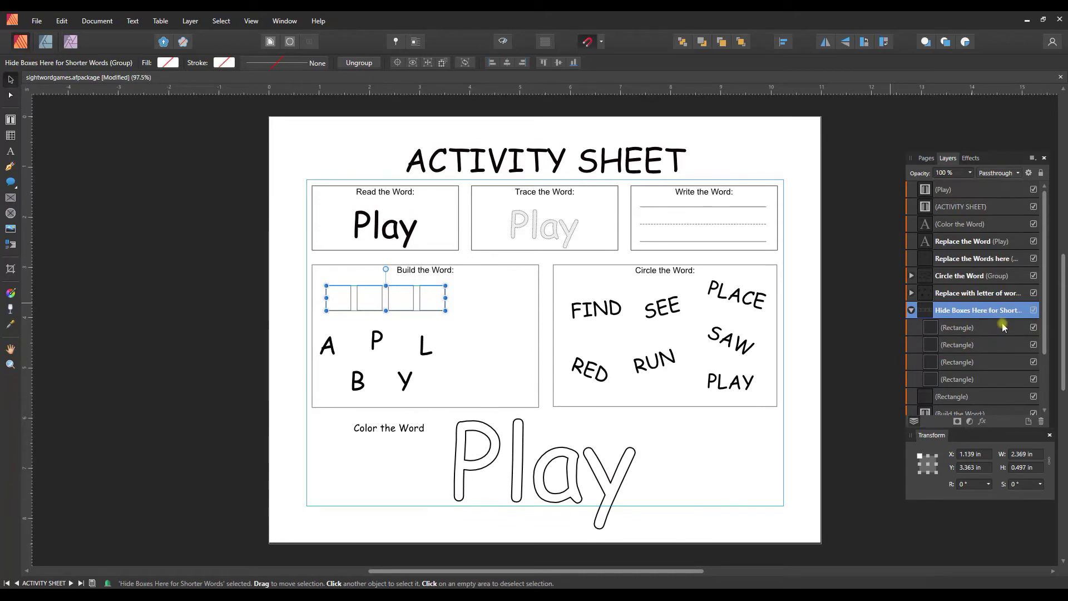
pyautogui.scroll(-1, 997, 327)
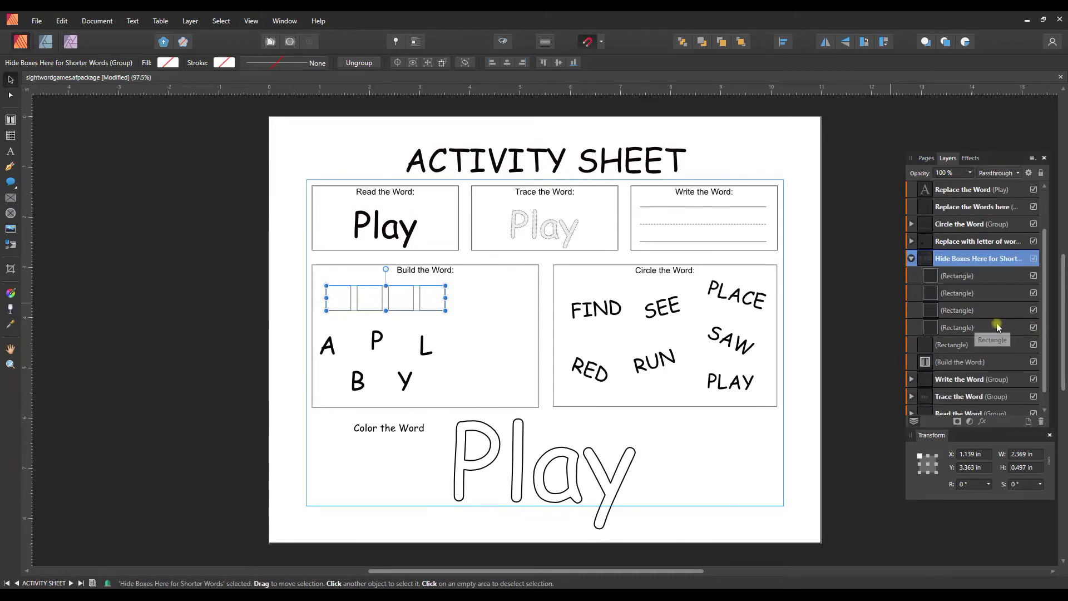
pyautogui.click(964, 280)
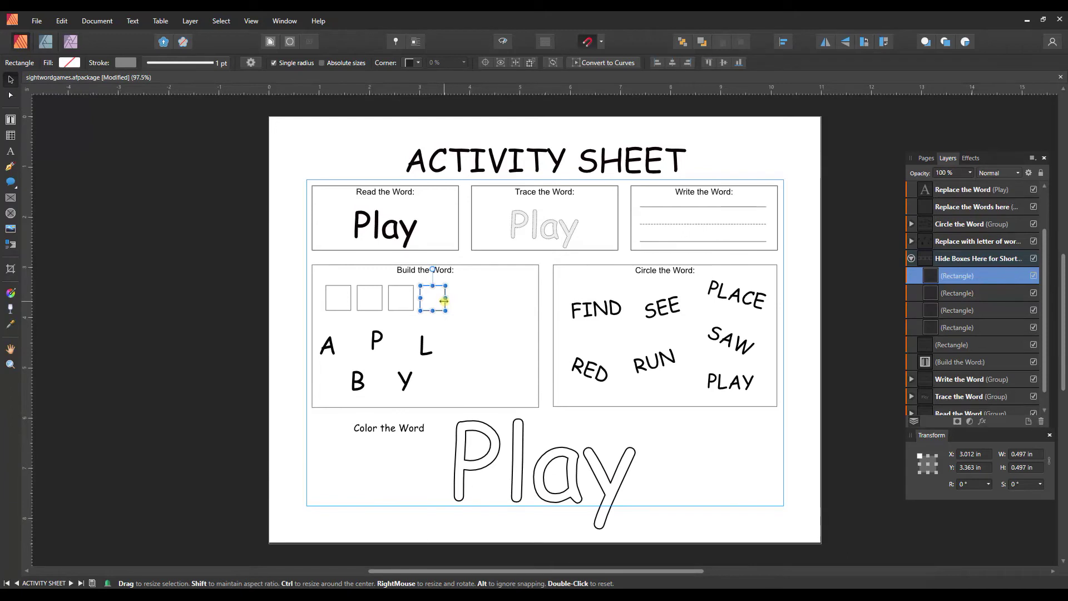
pyautogui.hotkey('ctrl', 'c')
pyautogui.hotkey('ctrl', 'v')
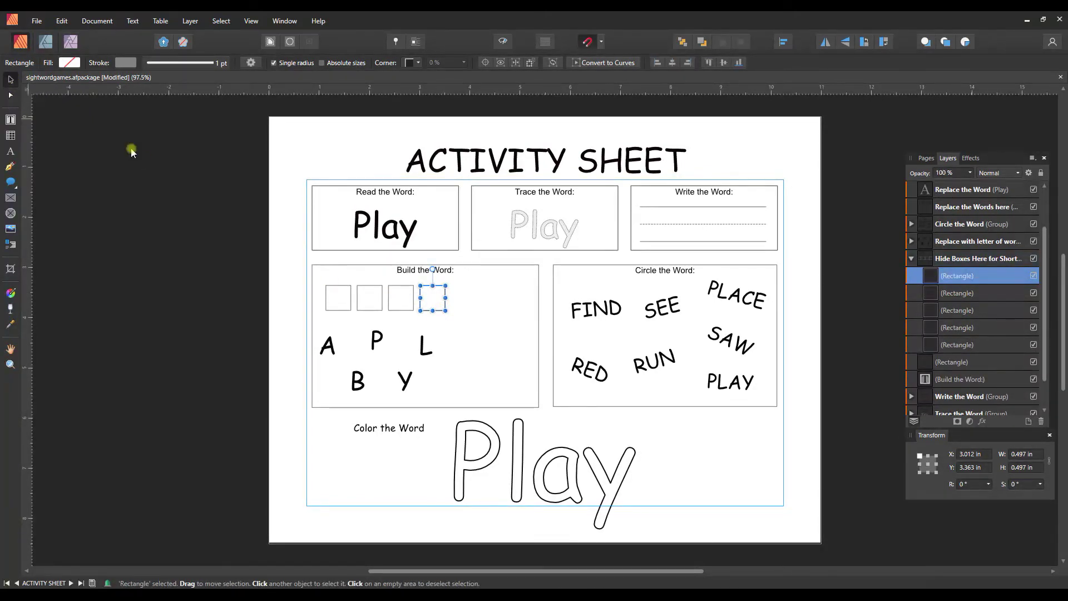
pyautogui.moveTo(440, 305); pyautogui.dragTo(471, 307)
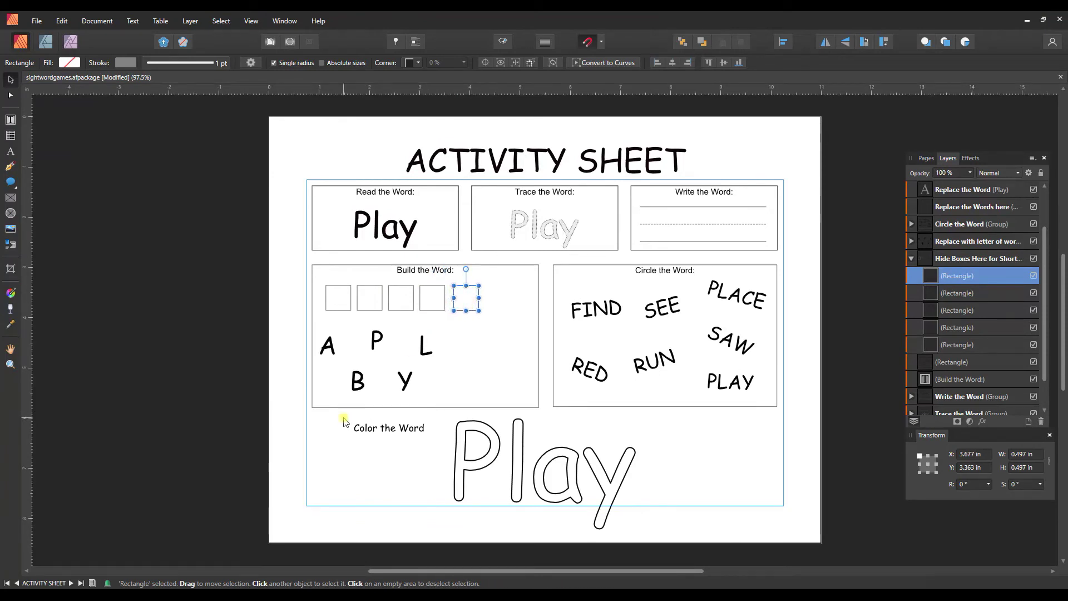
# Step: Add a sixth letter box at the right end of the row, at X about 4.5 in
pyautogui.hotkey('ctrl', 'v')
pyautogui.moveTo(434, 300); pyautogui.dragTo(509, 301)
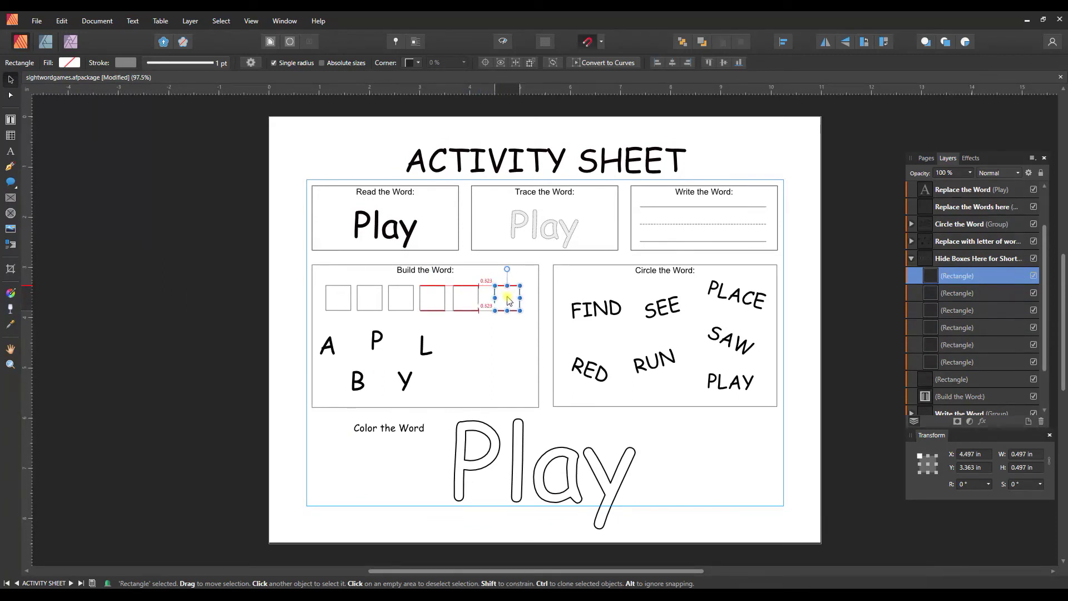
pyautogui.moveTo(508, 301); pyautogui.dragTo(509, 301)
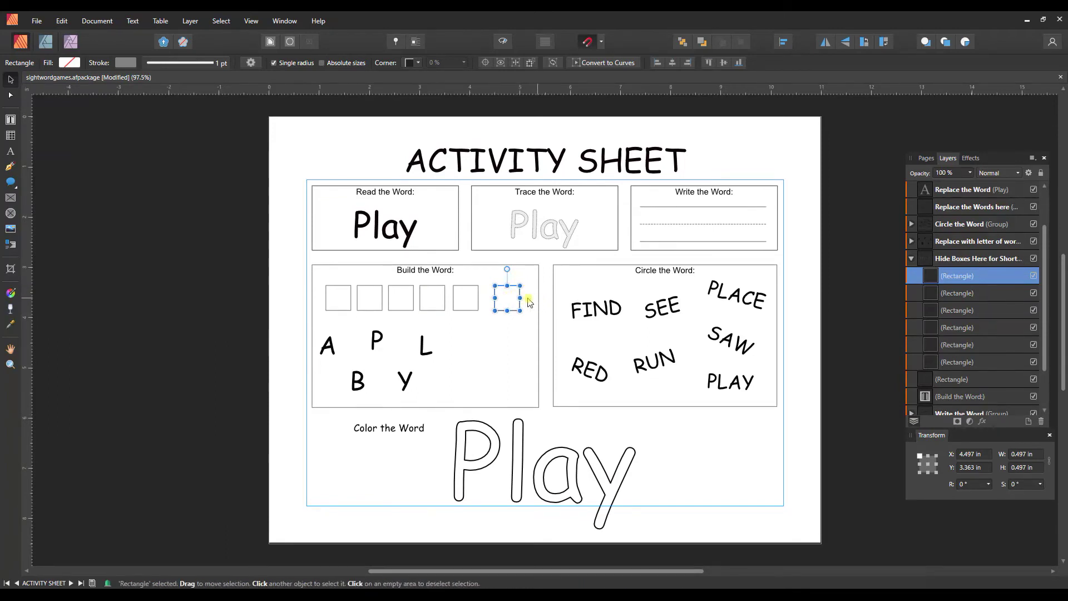
# Step: Shift the first letter box slightly right to X about 1.27 in, keeping it level with the row
pyautogui.click(345, 300)
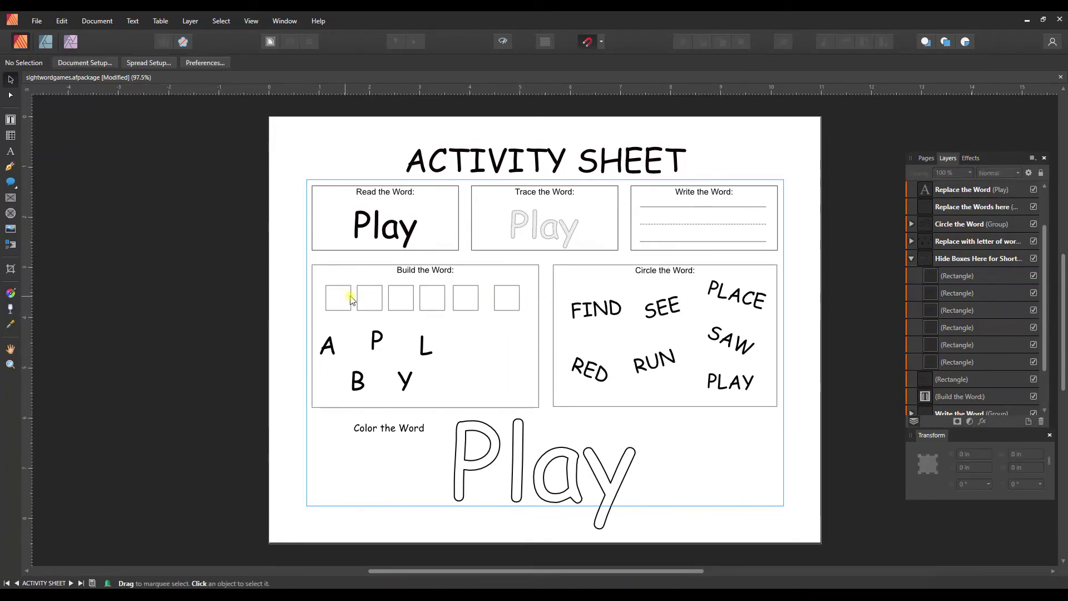
pyautogui.click(339, 289)
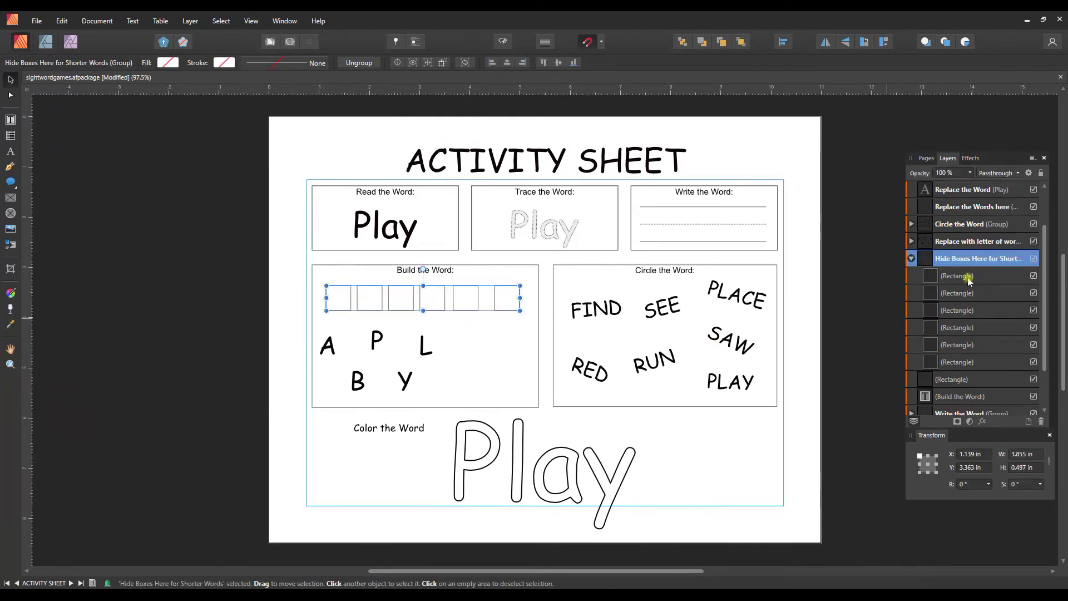
pyautogui.click(956, 363)
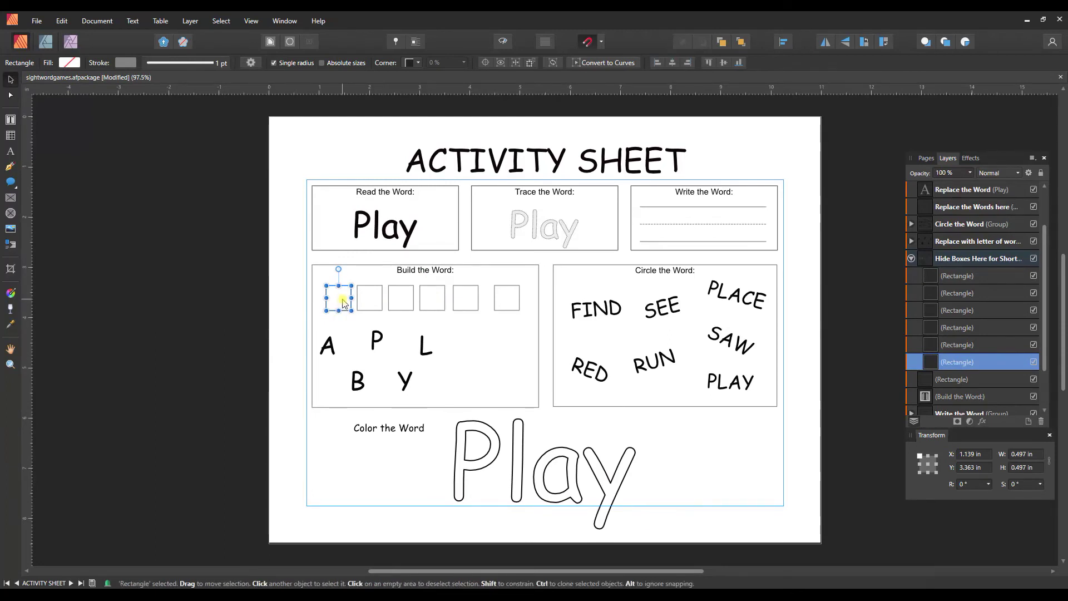
pyautogui.moveTo(339, 305); pyautogui.dragTo(533, 319)
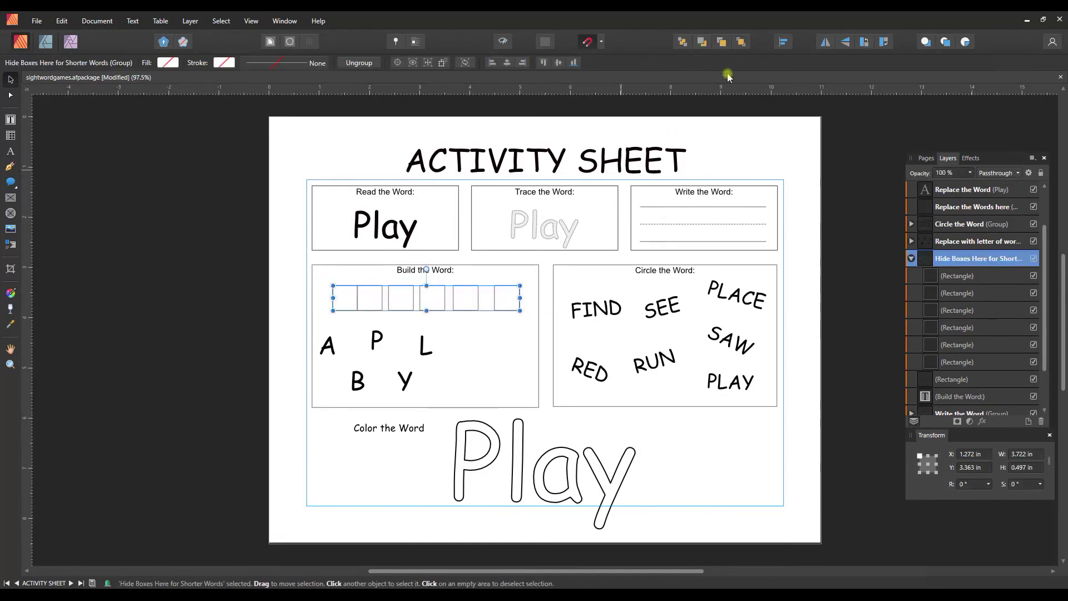
# Step: Space all six letter boxes evenly in the horizontal direction with auto distribute
pyautogui.click(783, 42)
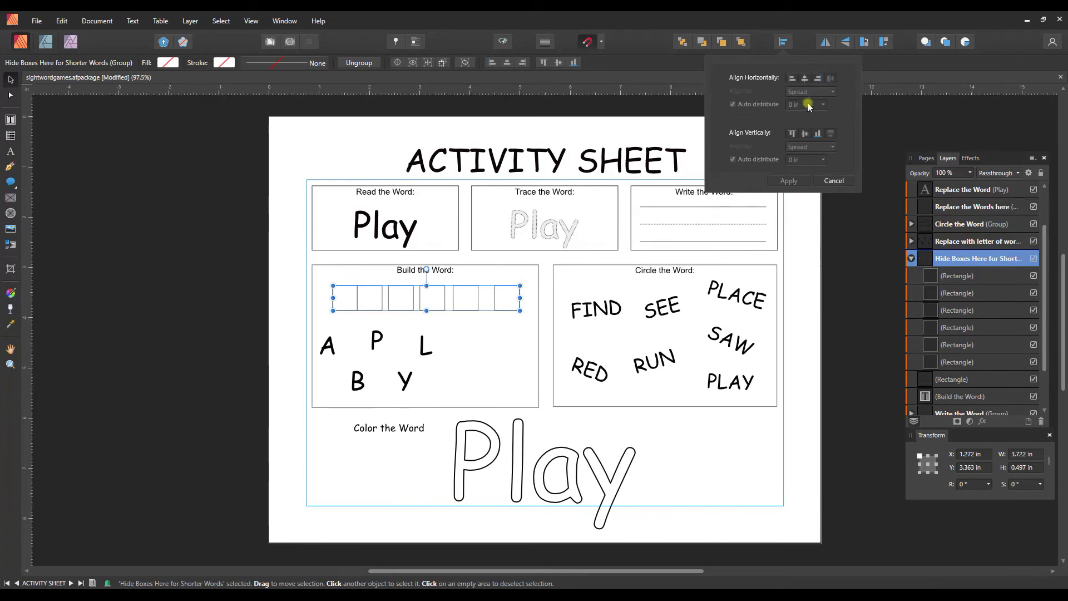
pyautogui.click(957, 277)
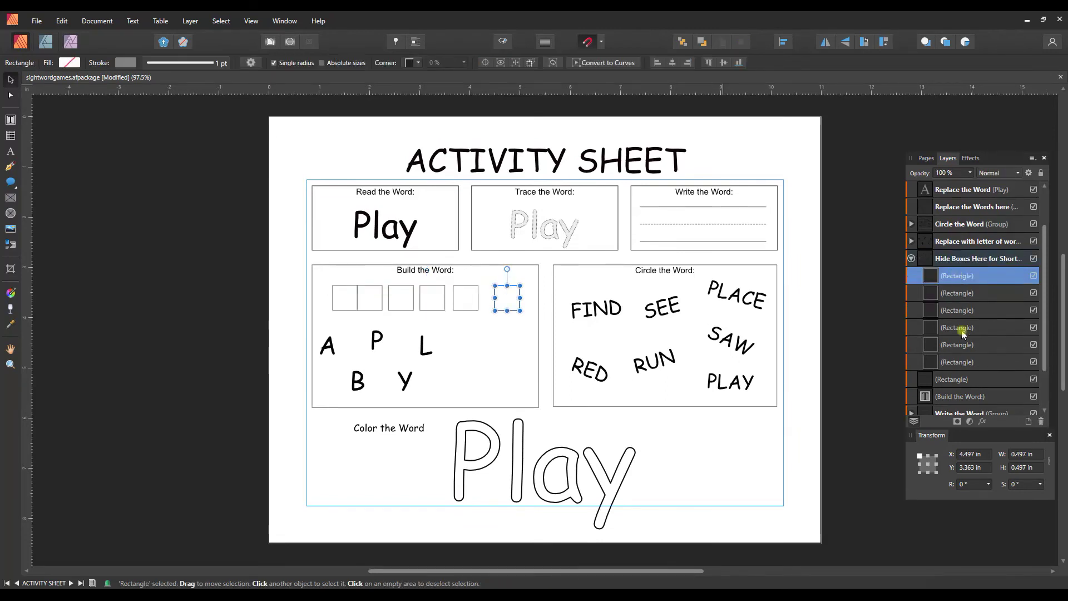
pyautogui.keyDown('shift'); pyautogui.click(962, 360); pyautogui.keyUp('shift')
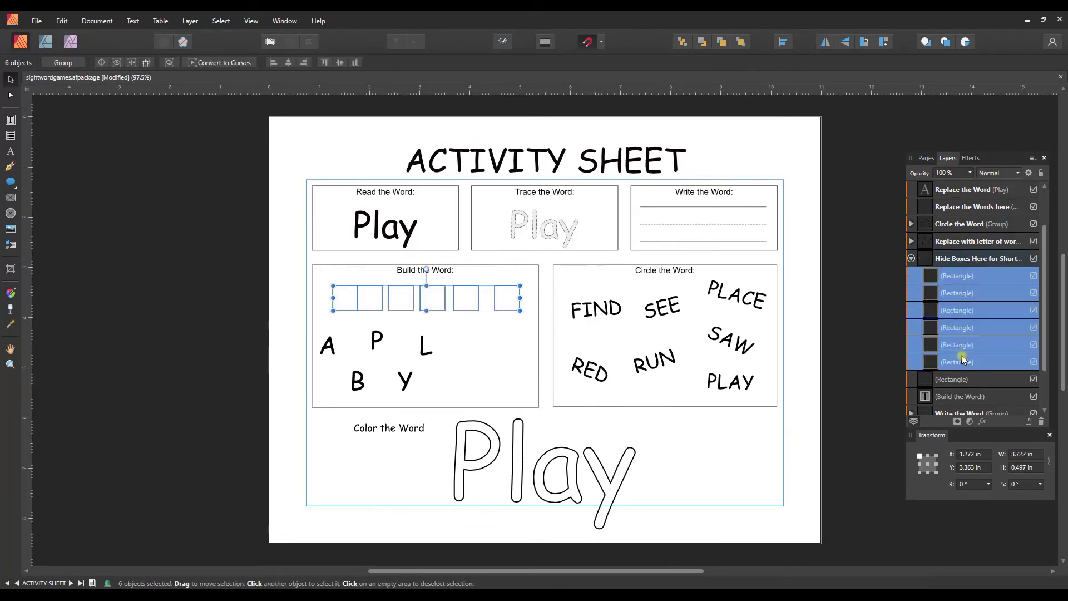
pyautogui.click(783, 41)
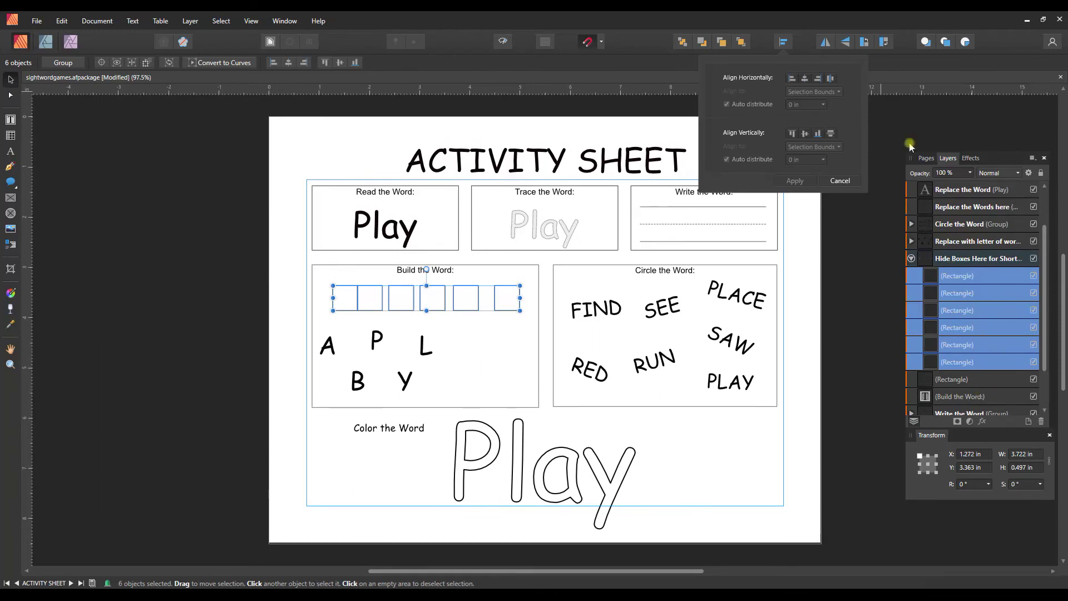
pyautogui.click(831, 79)
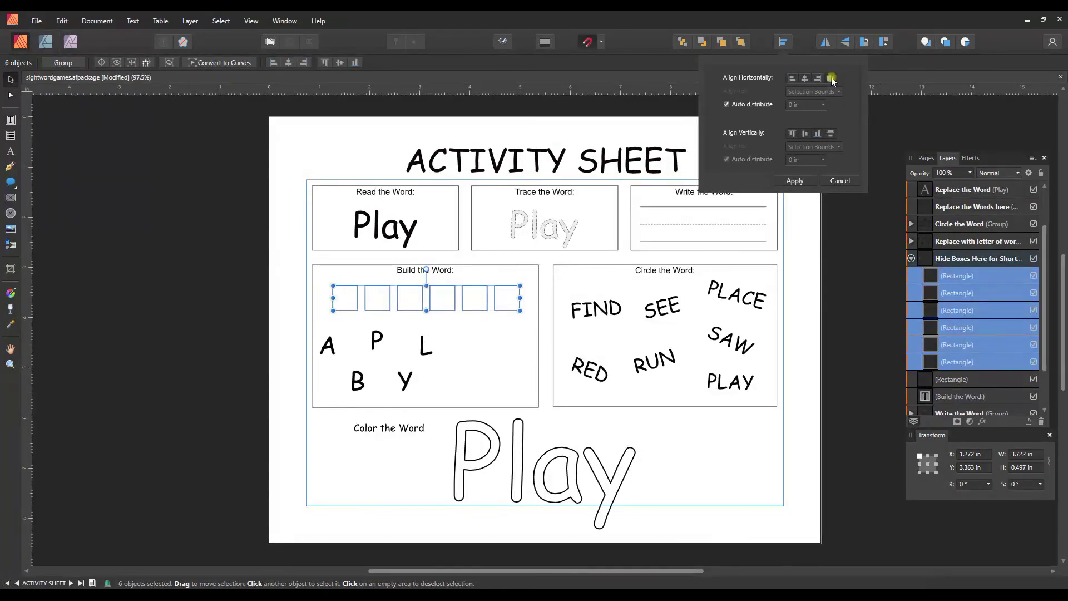
pyautogui.click(248, 308)
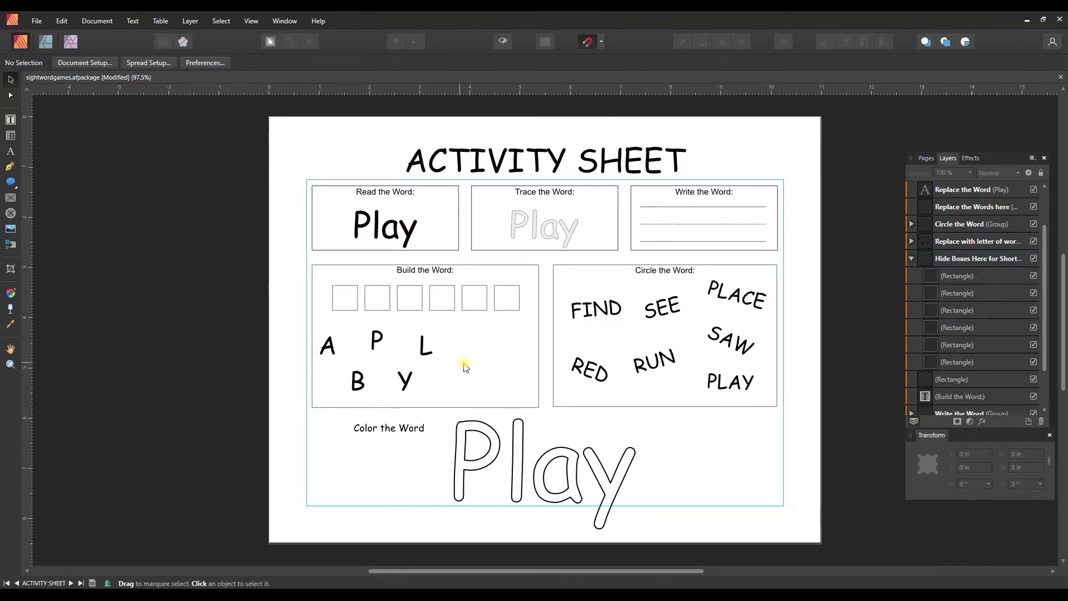
# Step: Duplicate the letter P within the letters group and place the copy right of the L, at about X 4.03 in, Y 4.5 in
pyautogui.click(423, 356)
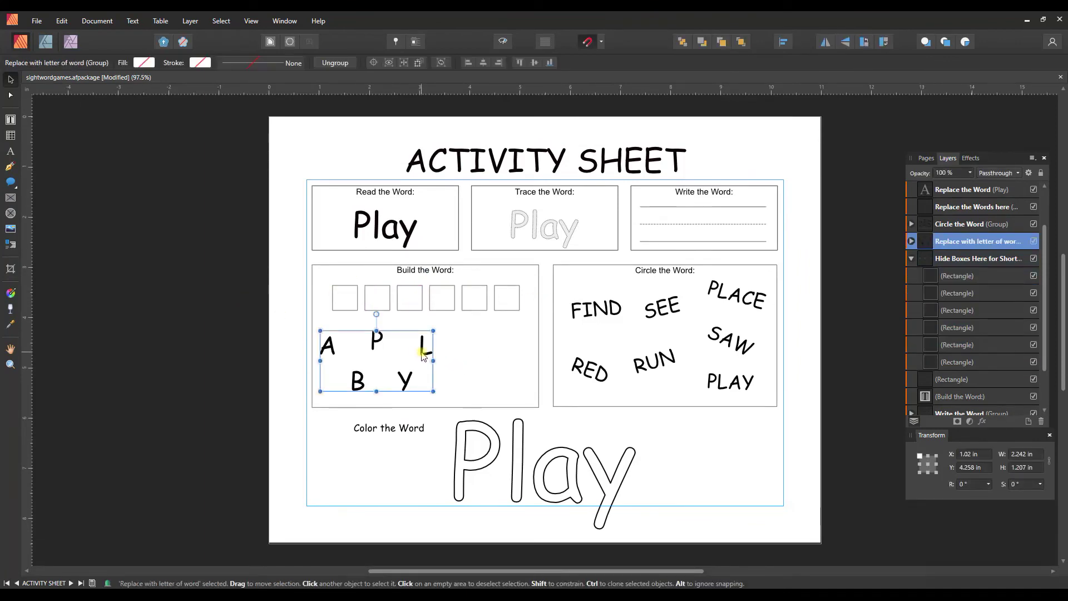
pyautogui.click(912, 259)
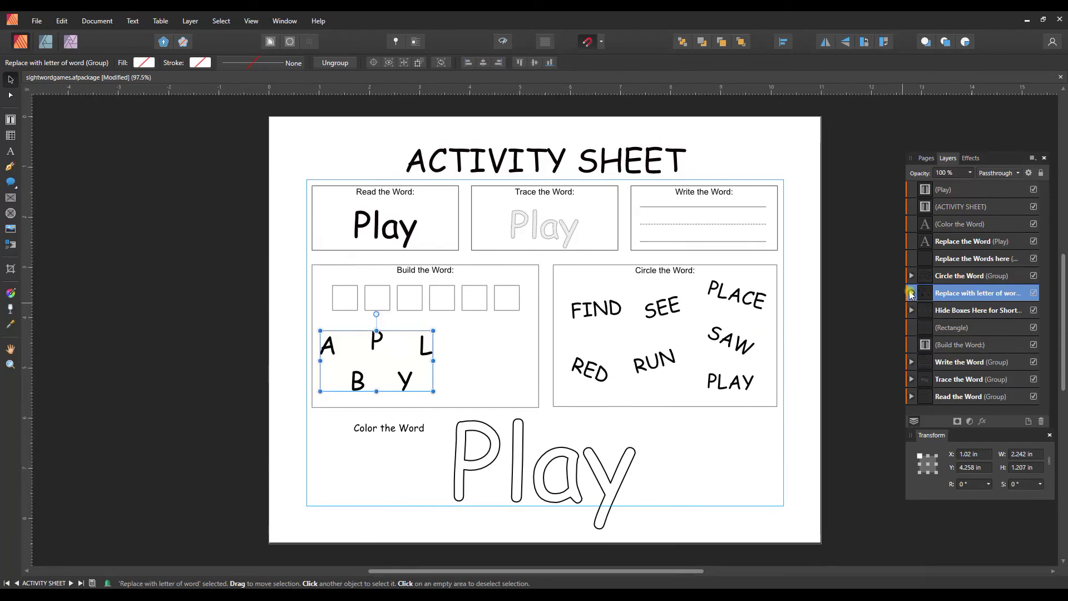
pyautogui.click(911, 293)
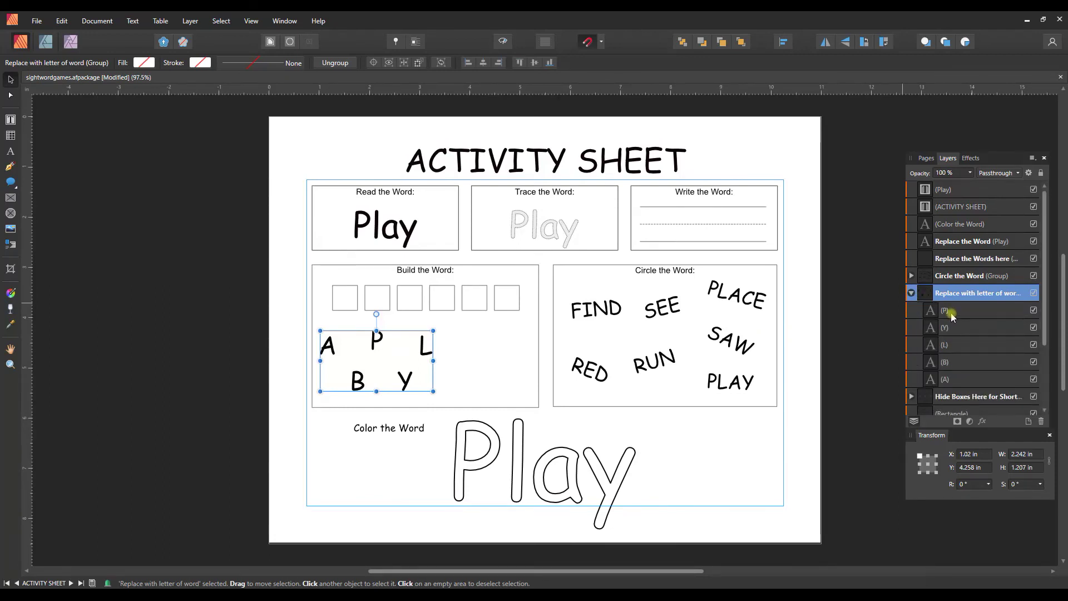
pyautogui.click(951, 313)
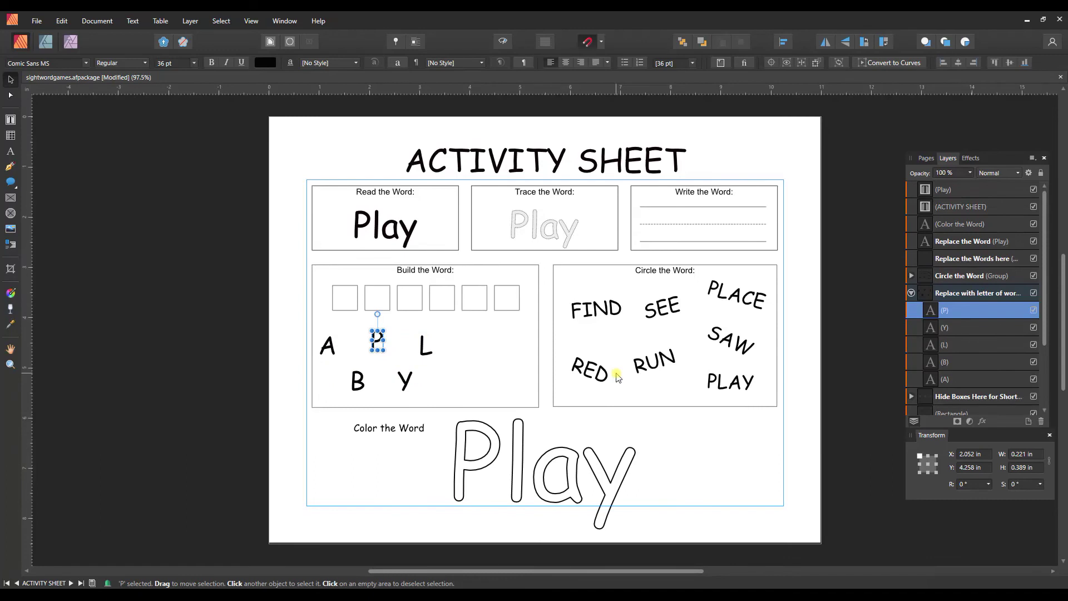
pyautogui.hotkey('ctrl', 'v')
pyautogui.hotkey('ctrl', 'v')
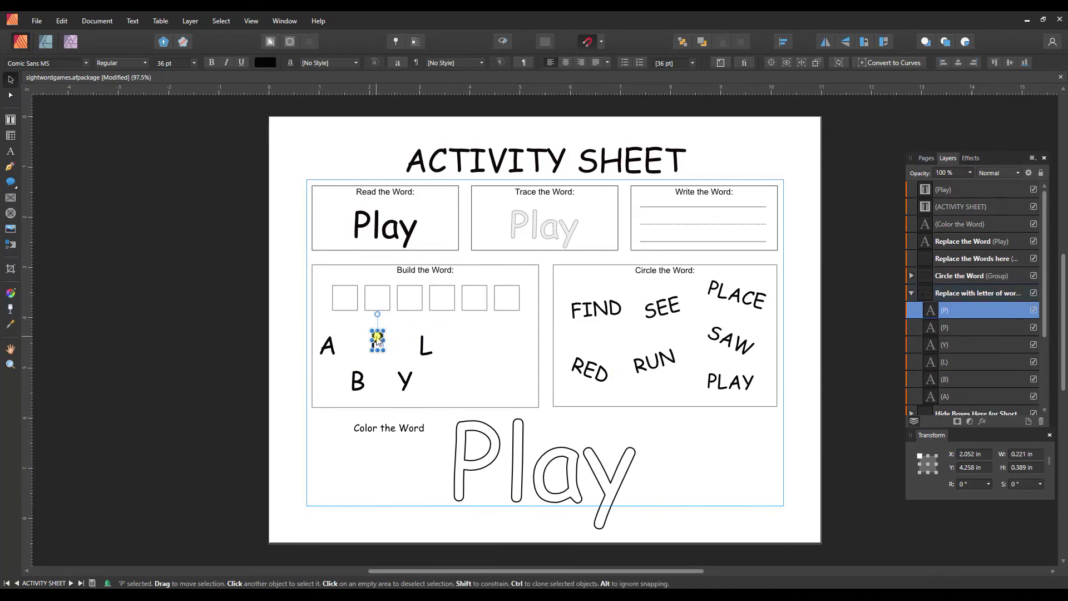
pyautogui.moveTo(378, 339); pyautogui.dragTo(476, 352)
# Step: Add another copy of the letter P to the lower right of the previous one, tilted about -18.7°
pyautogui.hotkey('ctrl', 'v')
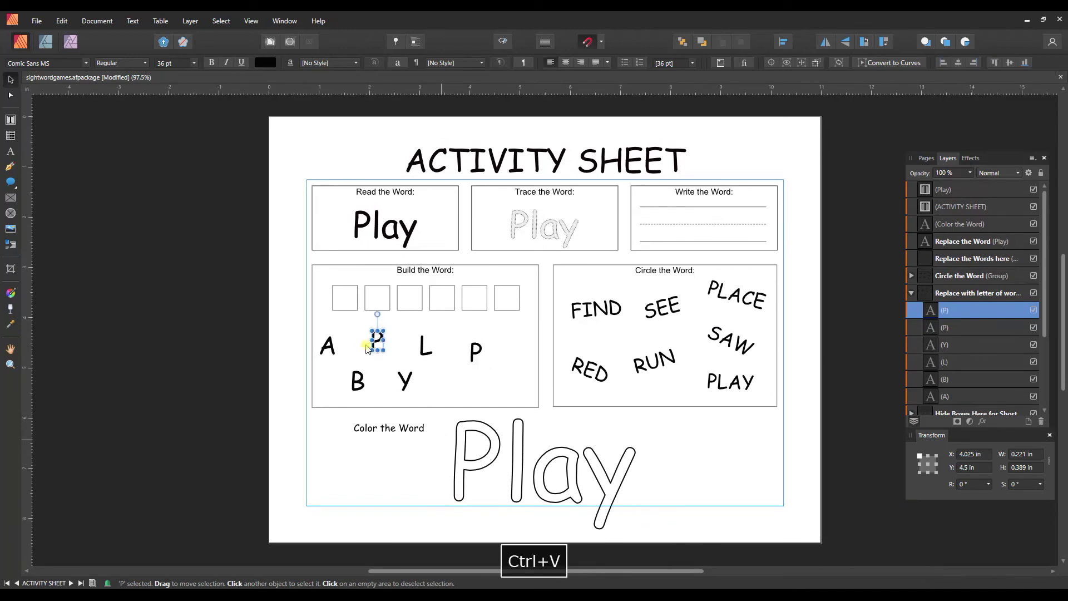
pyautogui.moveTo(374, 340); pyautogui.dragTo(511, 347)
pyautogui.click(476, 350)
pyautogui.press('Escape')
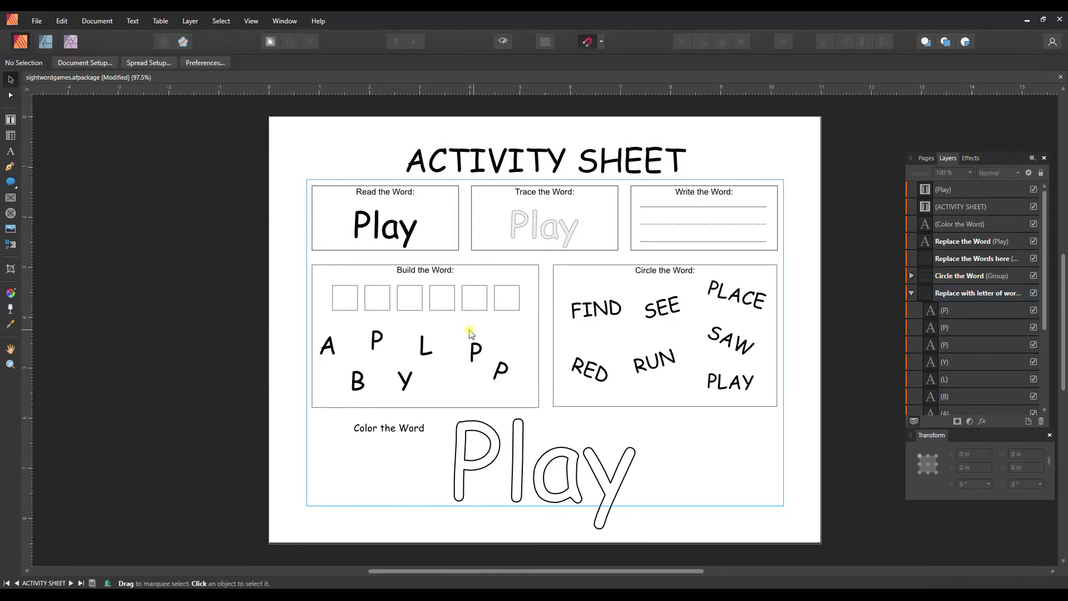
# Step: Move the whole letters group right beneath the boxes, to about X 1.18 in, Y 4.25 in
pyautogui.click(475, 353)
pyautogui.moveTo(412, 341); pyautogui.dragTo(408, 334)
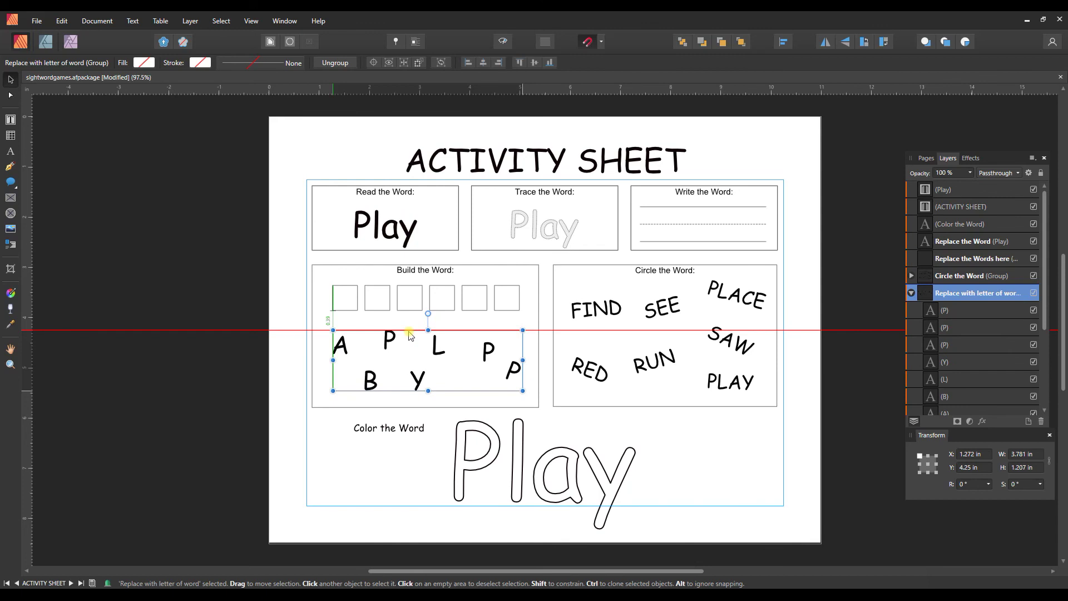
pyautogui.moveTo(408, 334); pyautogui.dragTo(437, 348)
pyautogui.click(461, 377)
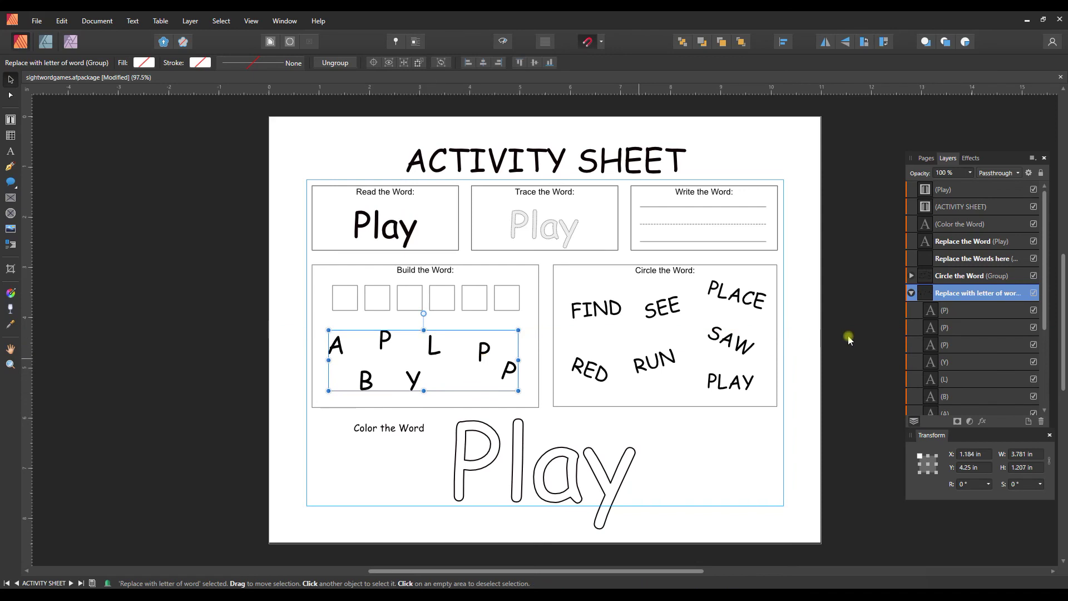
# Step: Rearrange the two copied P letters, with the upright one in the upper row and the tilted one below it
pyautogui.click(944, 331)
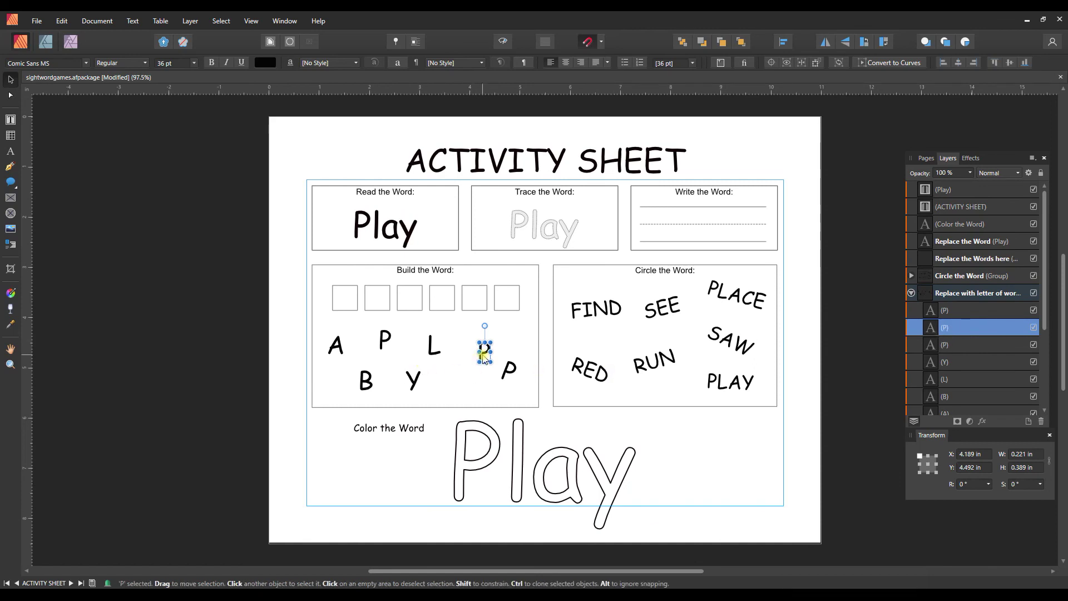
pyautogui.moveTo(483, 354); pyautogui.dragTo(485, 388)
pyautogui.click(504, 376)
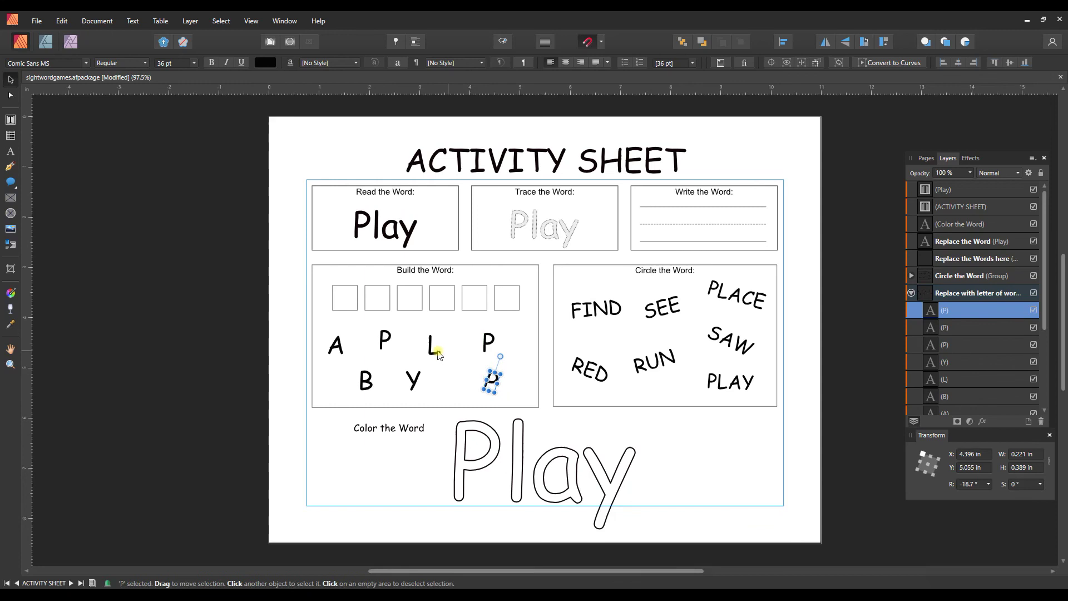
# Step: Shift the L, the Y and the original P slightly right to even out the letter spacing
pyautogui.moveTo(445, 354); pyautogui.dragTo(456, 352)
pyautogui.moveTo(415, 380); pyautogui.dragTo(427, 382)
pyautogui.moveTo(384, 350); pyautogui.dragTo(391, 350)
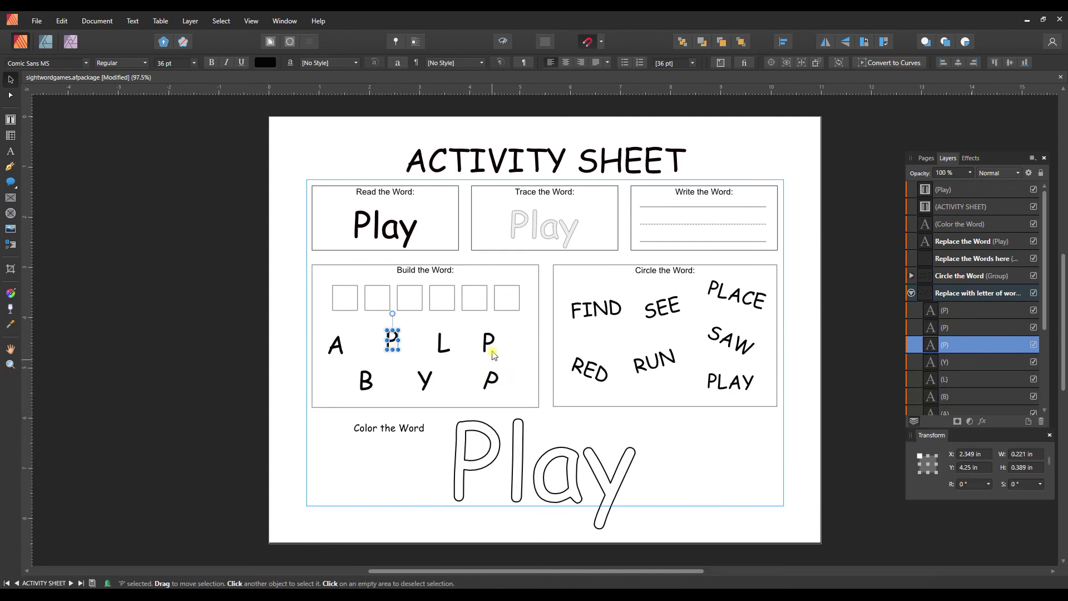
# Step: Change the upright copied P in the upper row to the letter S
pyautogui.click(491, 348)
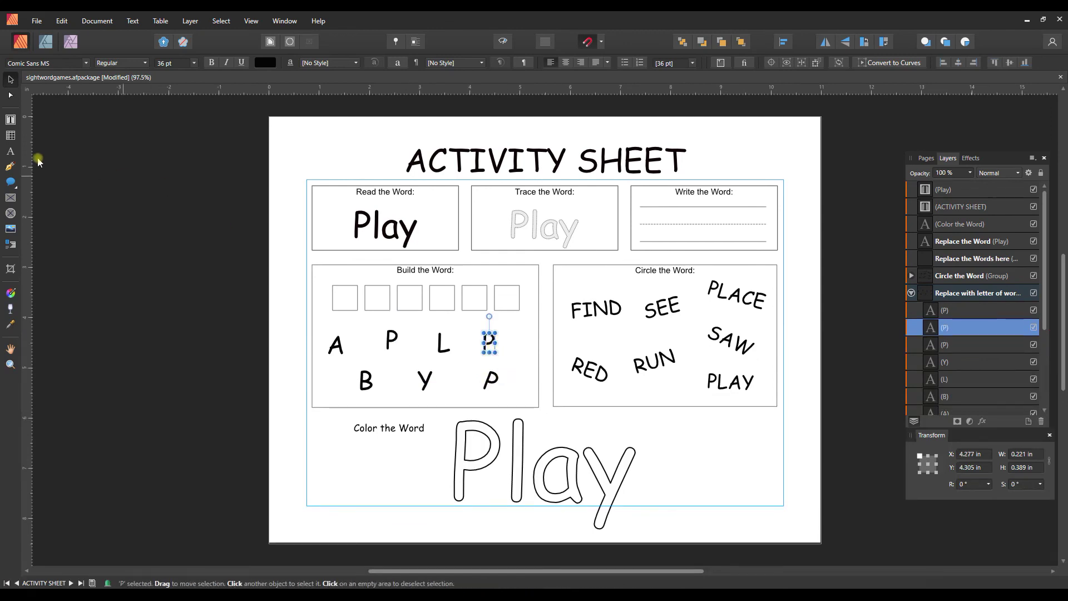
pyautogui.click(12, 153)
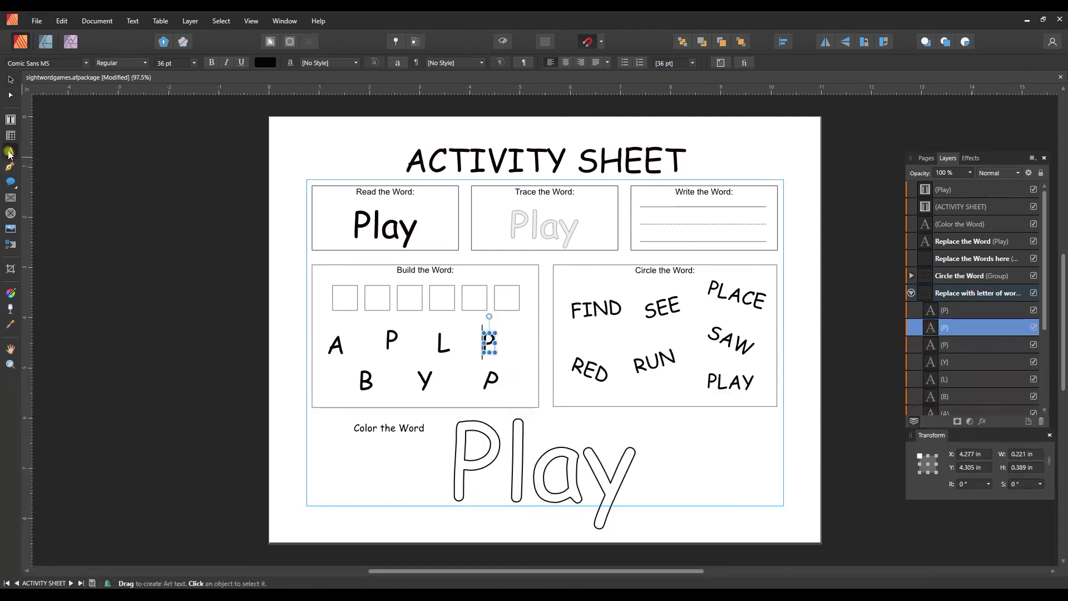
pyautogui.doubleClick(487, 342)
pyautogui.press('Escape')
pyautogui.doubleClick(488, 340)
pyautogui.write('S')
# Step: Replace the tilted P in the lower row with the letter T
pyautogui.click(491, 377)
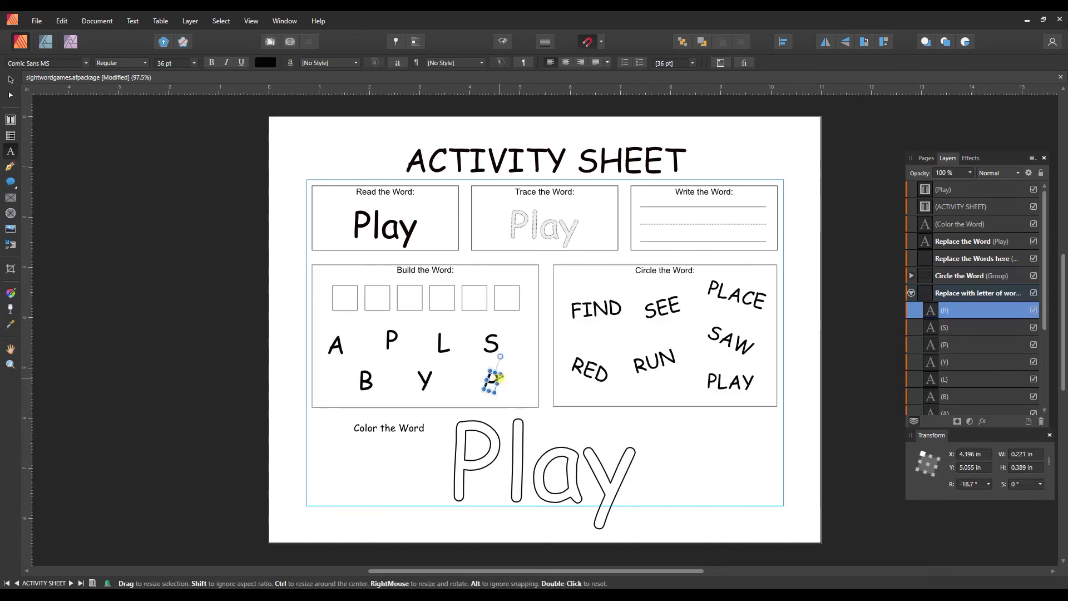
pyautogui.doubleClick(492, 378)
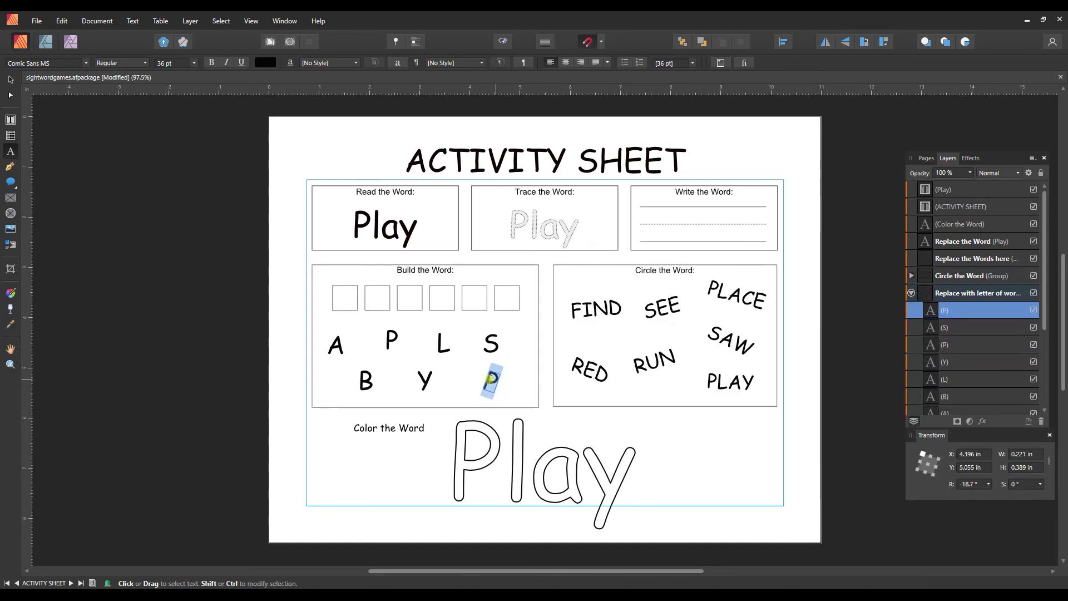
pyautogui.write('T')
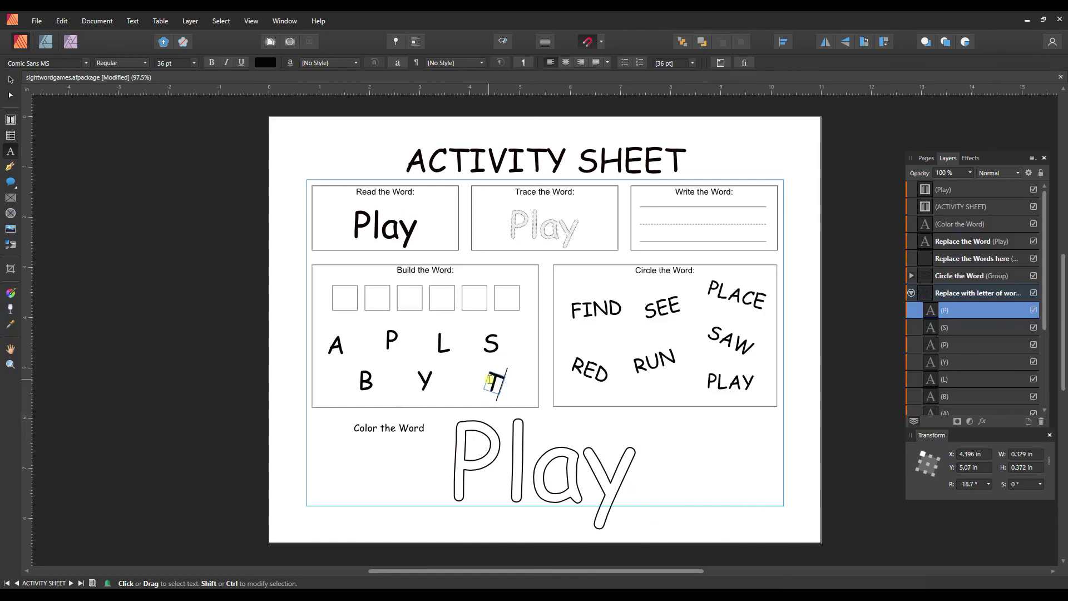